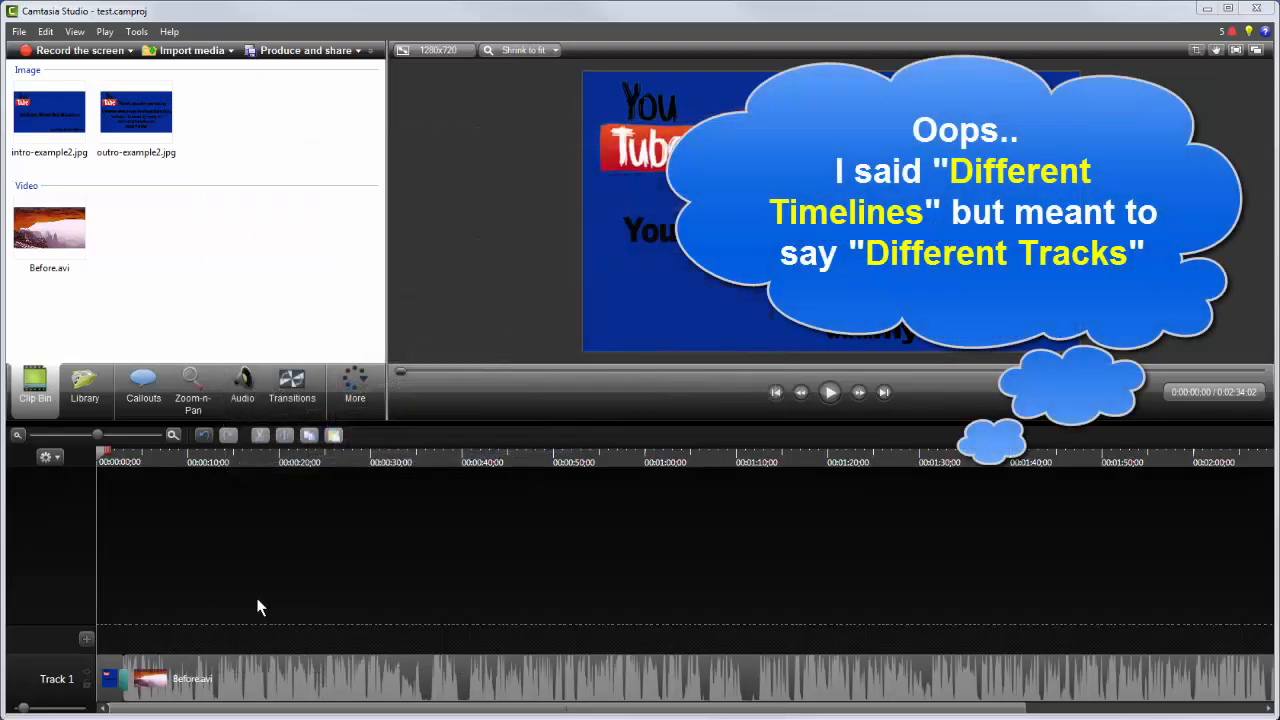
Step: Split the Before.avi clip on Track 1 at about 0:00:08;10
drag(401, 371, 462, 383)
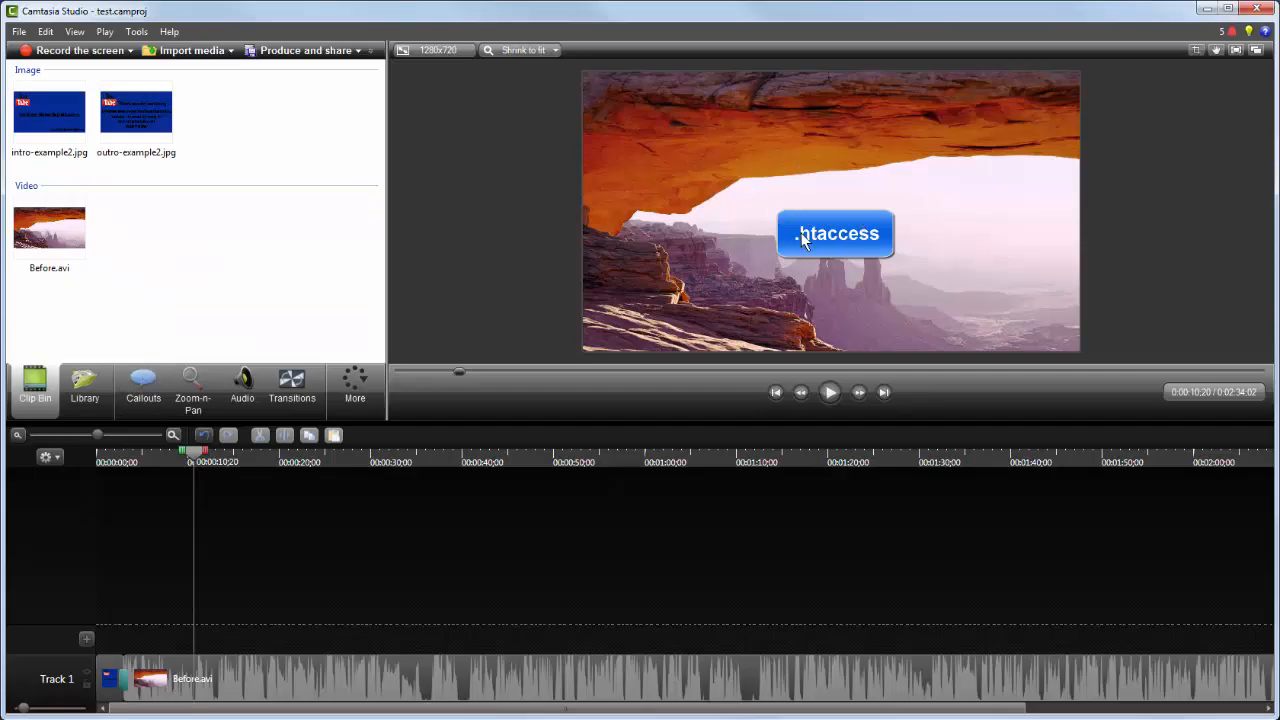
click(195, 461)
drag(195, 461, 177, 459)
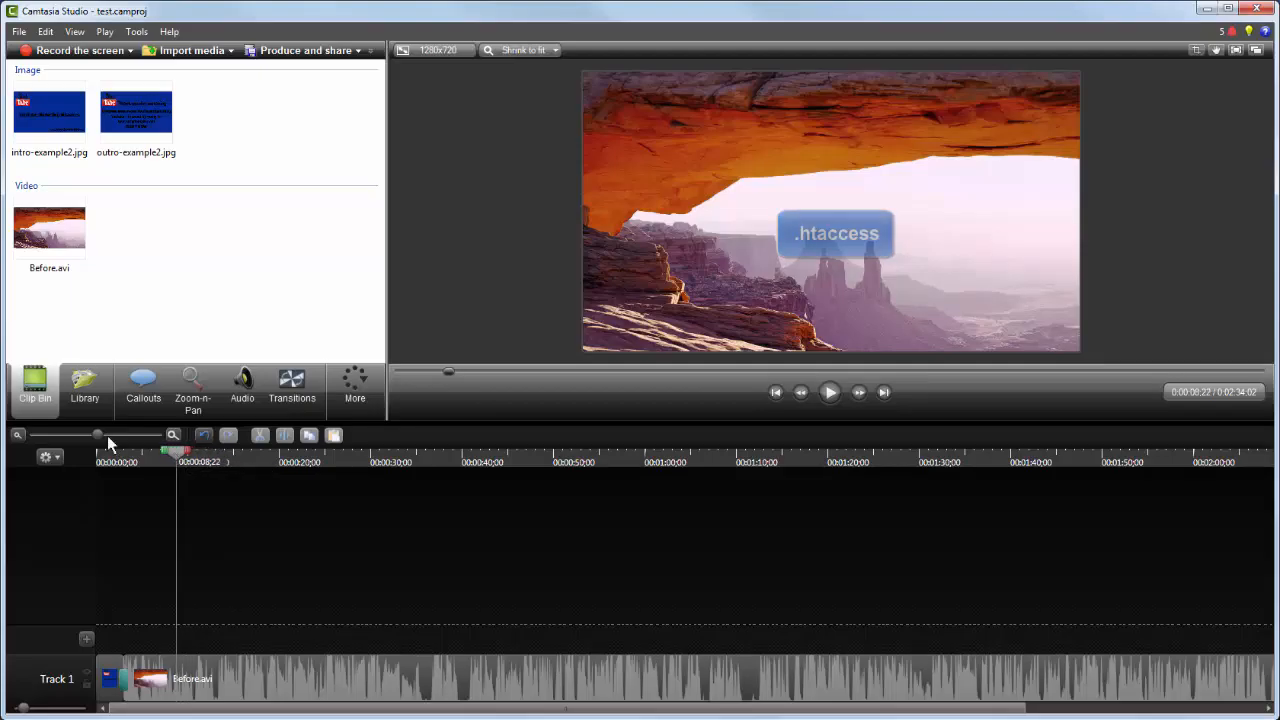
drag(98, 435, 123, 441)
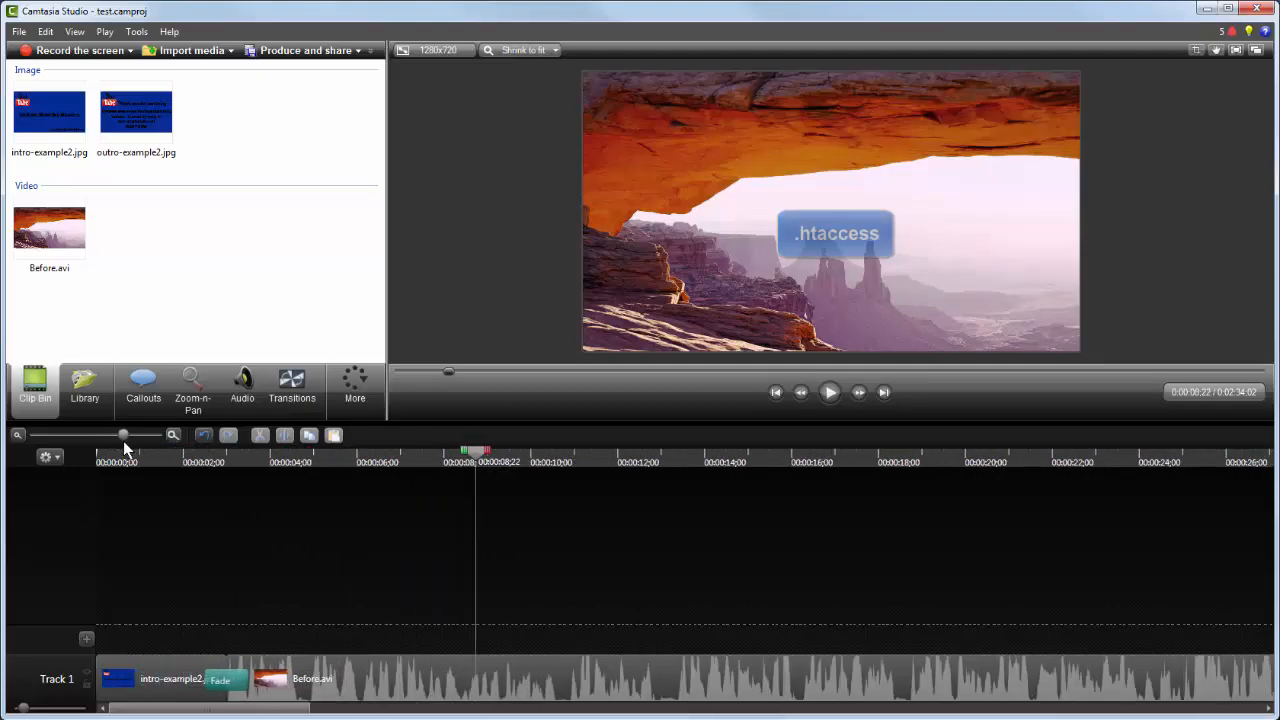
click(455, 456)
drag(456, 456, 459, 459)
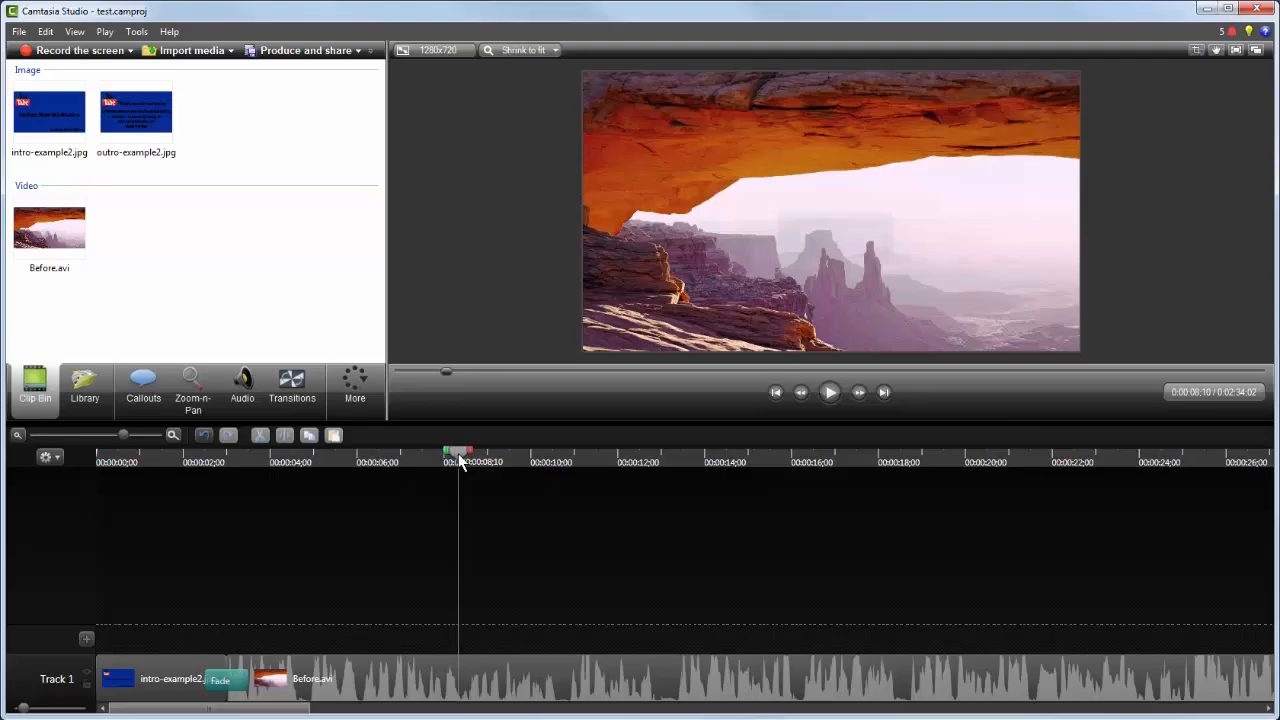
click(463, 678)
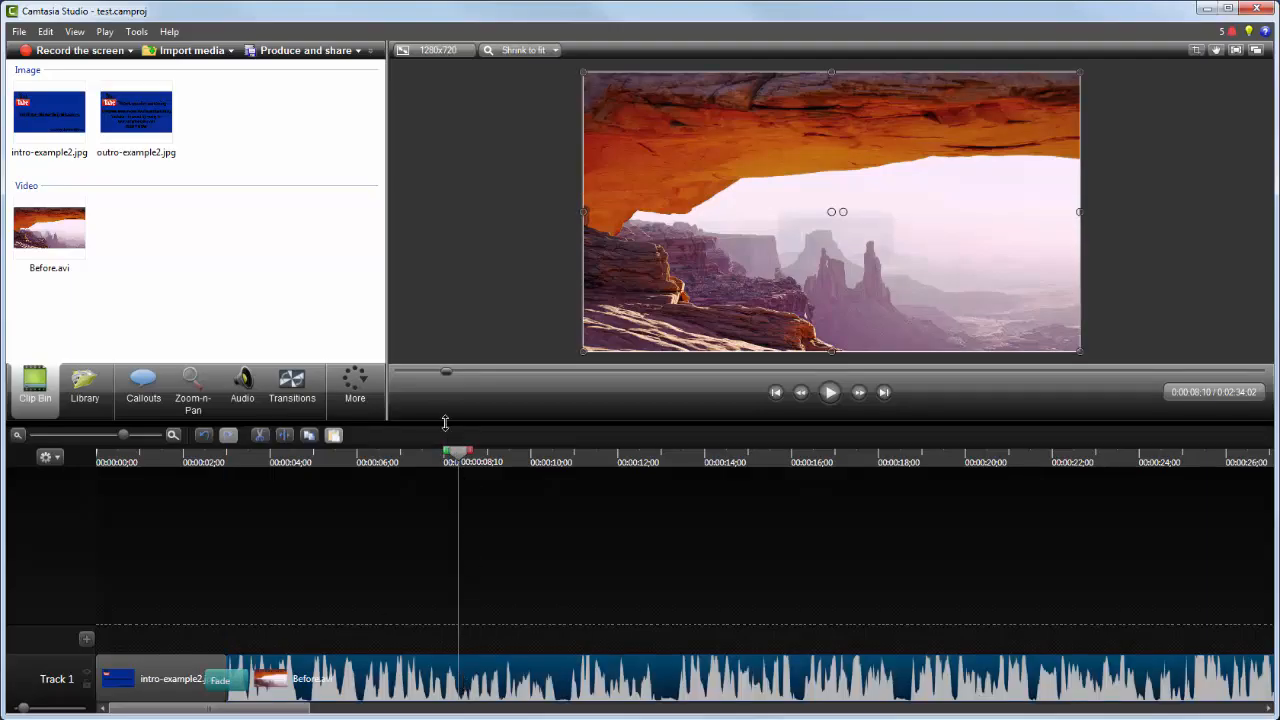
click(284, 438)
drag(458, 453, 460, 453)
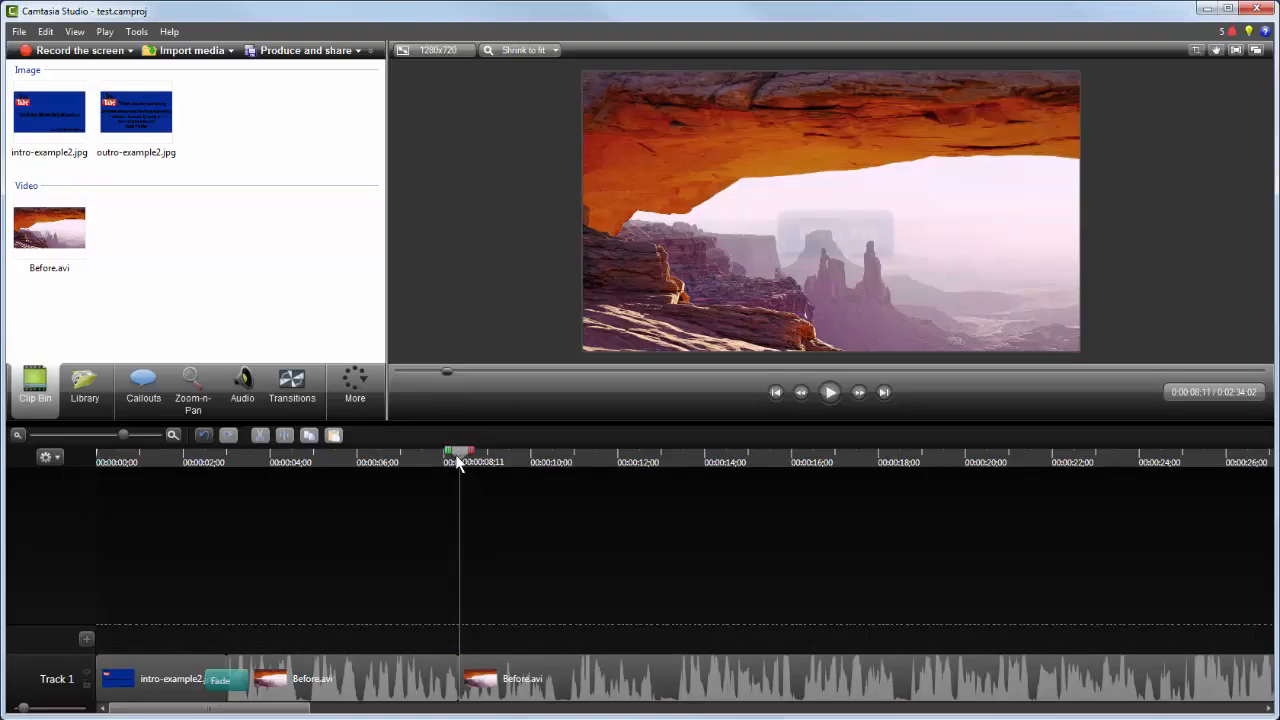
Step: Add a timeline marker at about 0:00:15;09 on the second Before.avi part
drag(457, 463, 758, 493)
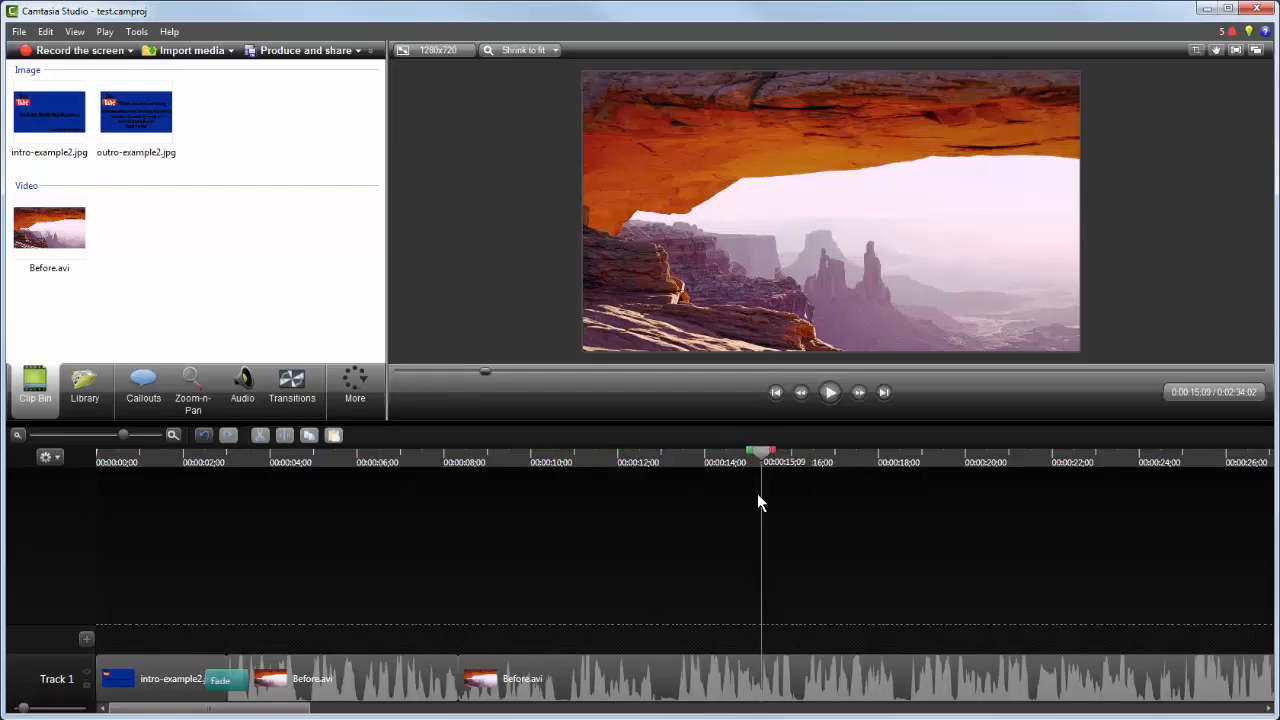
click(745, 659)
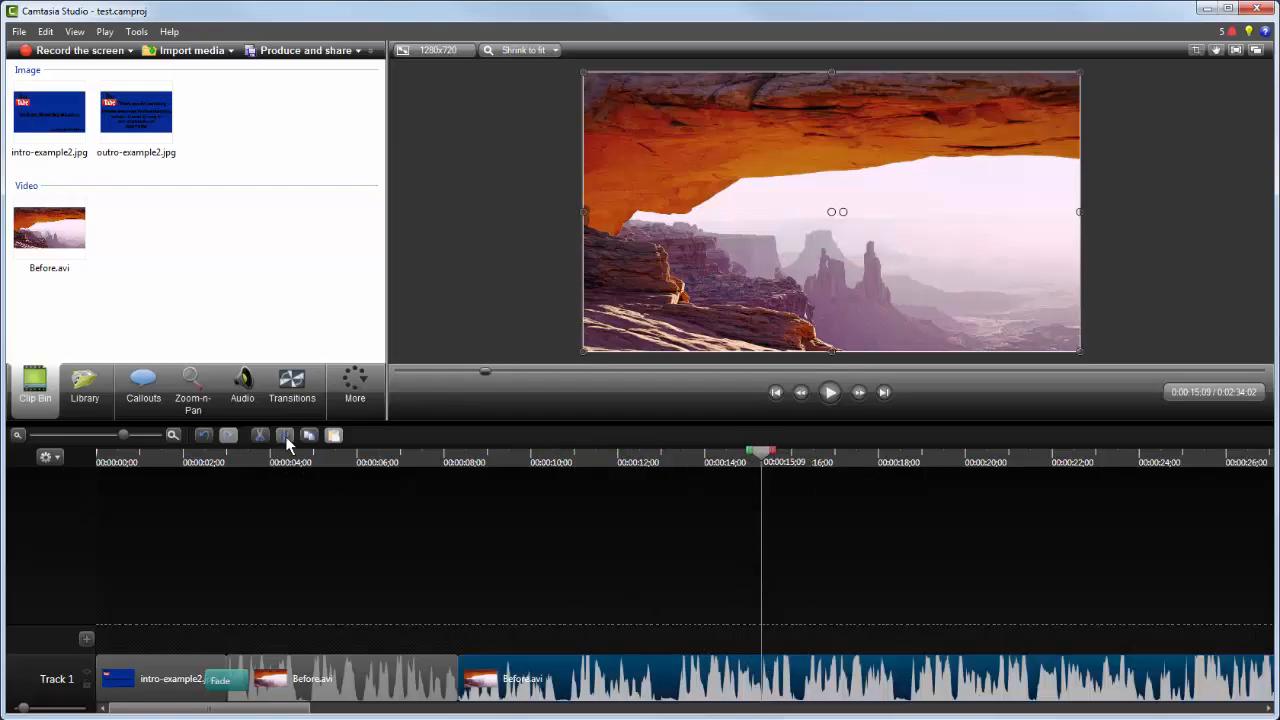
key(m)
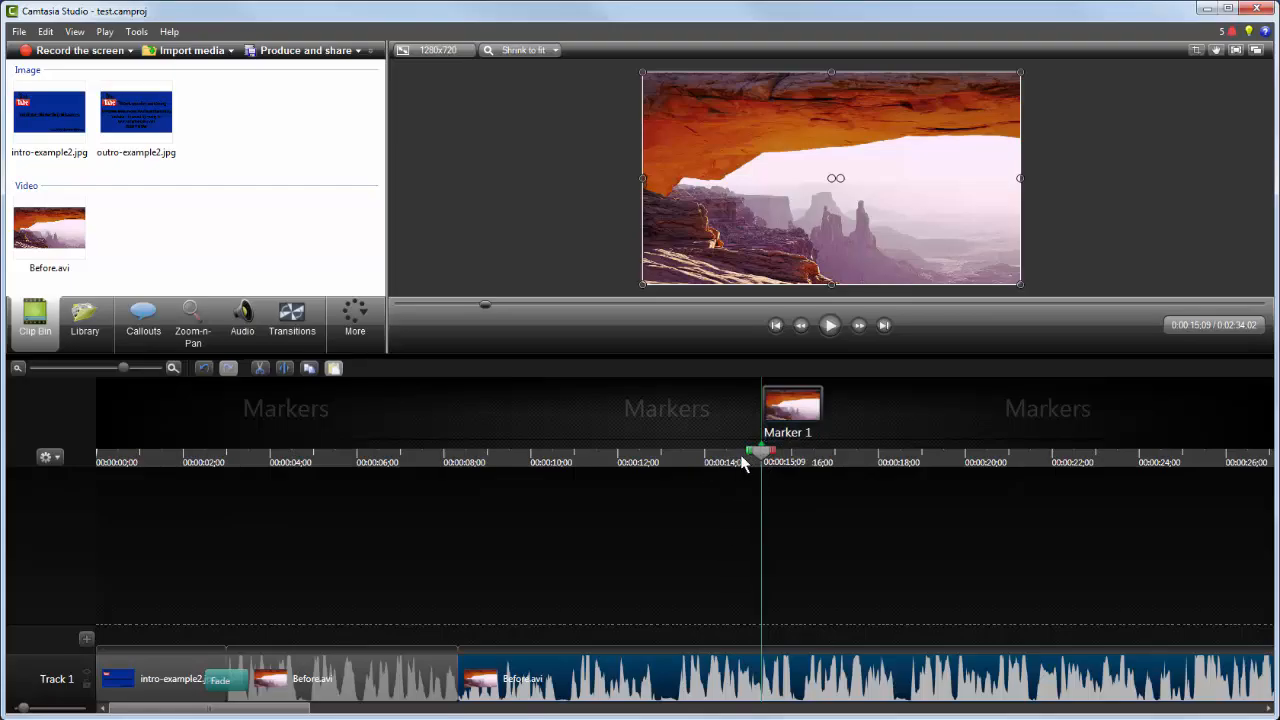
Step: Add a seal-shaped callout at about 0:00:13;15
drag(747, 455, 683, 466)
click(140, 325)
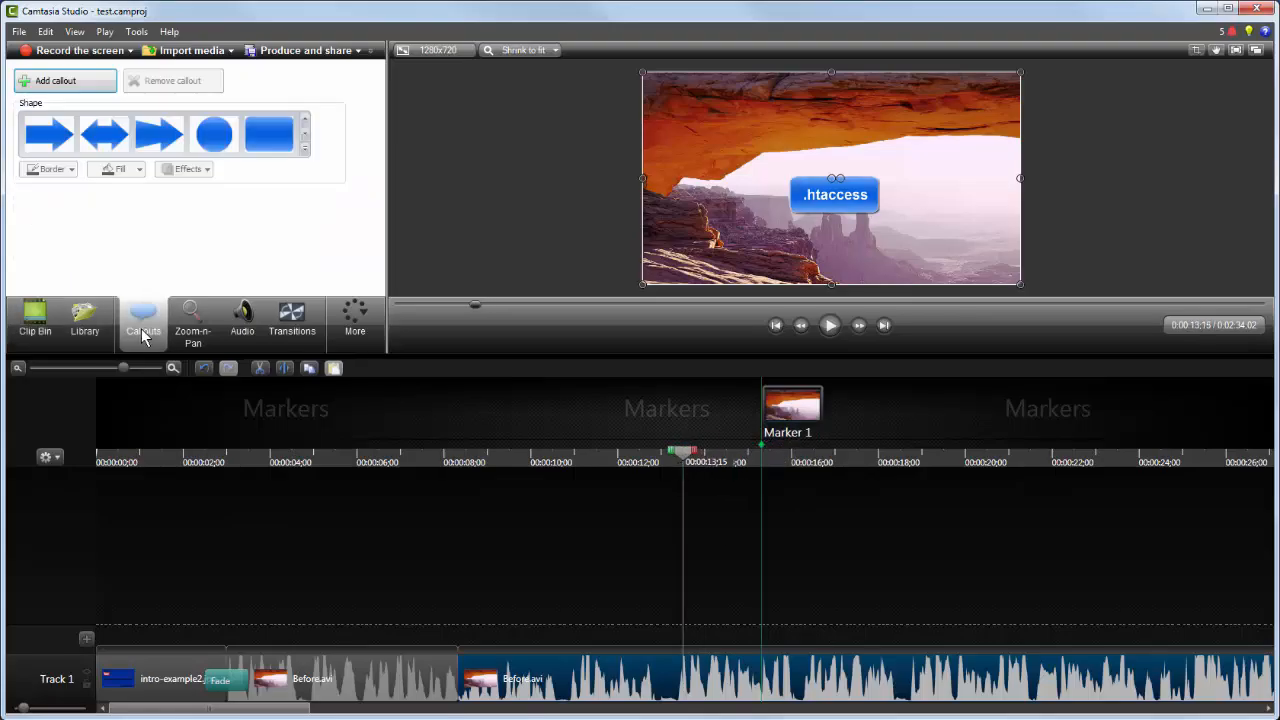
click(305, 148)
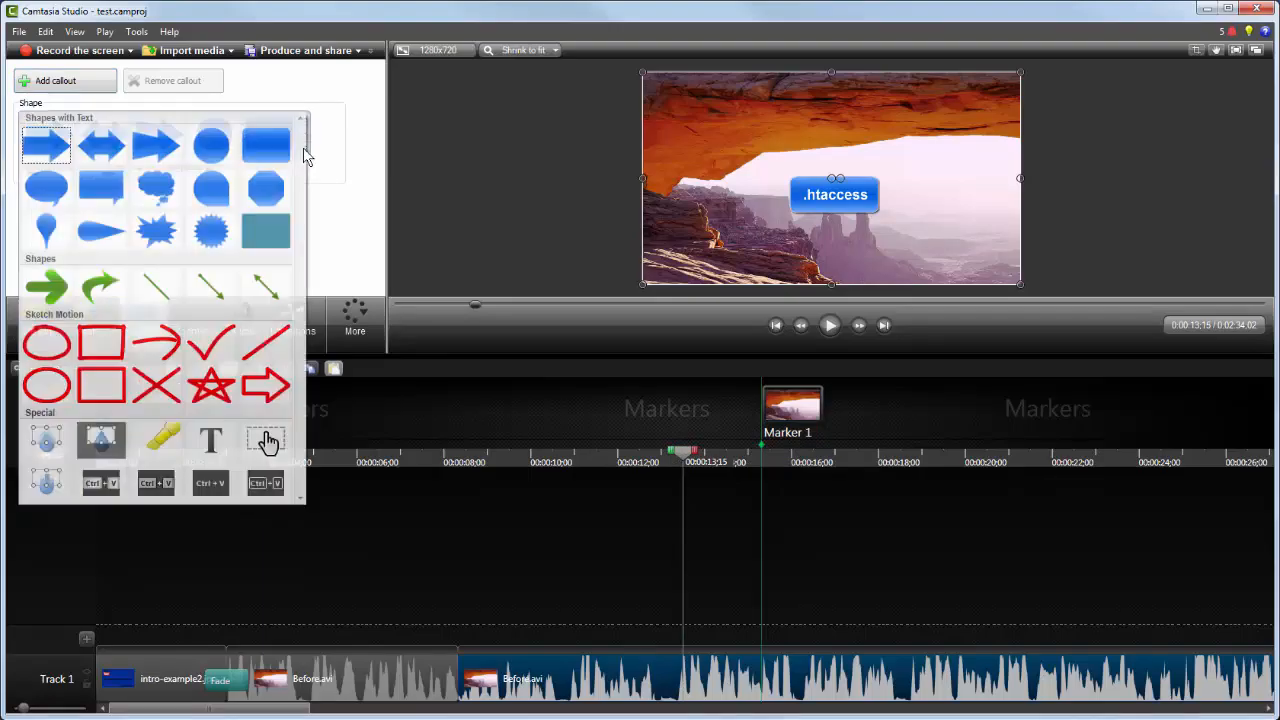
click(211, 231)
drag(873, 198, 892, 193)
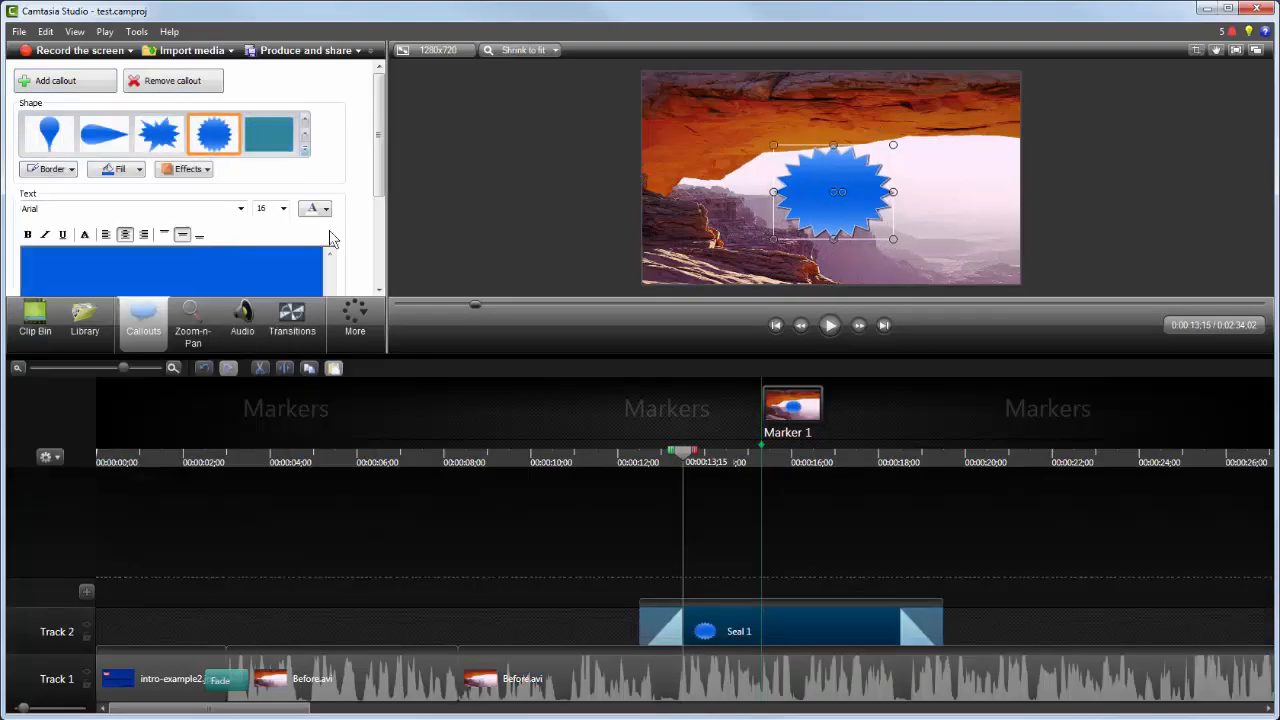
Step: Fill the seal callout red and enter the text .htaccess
click(138, 170)
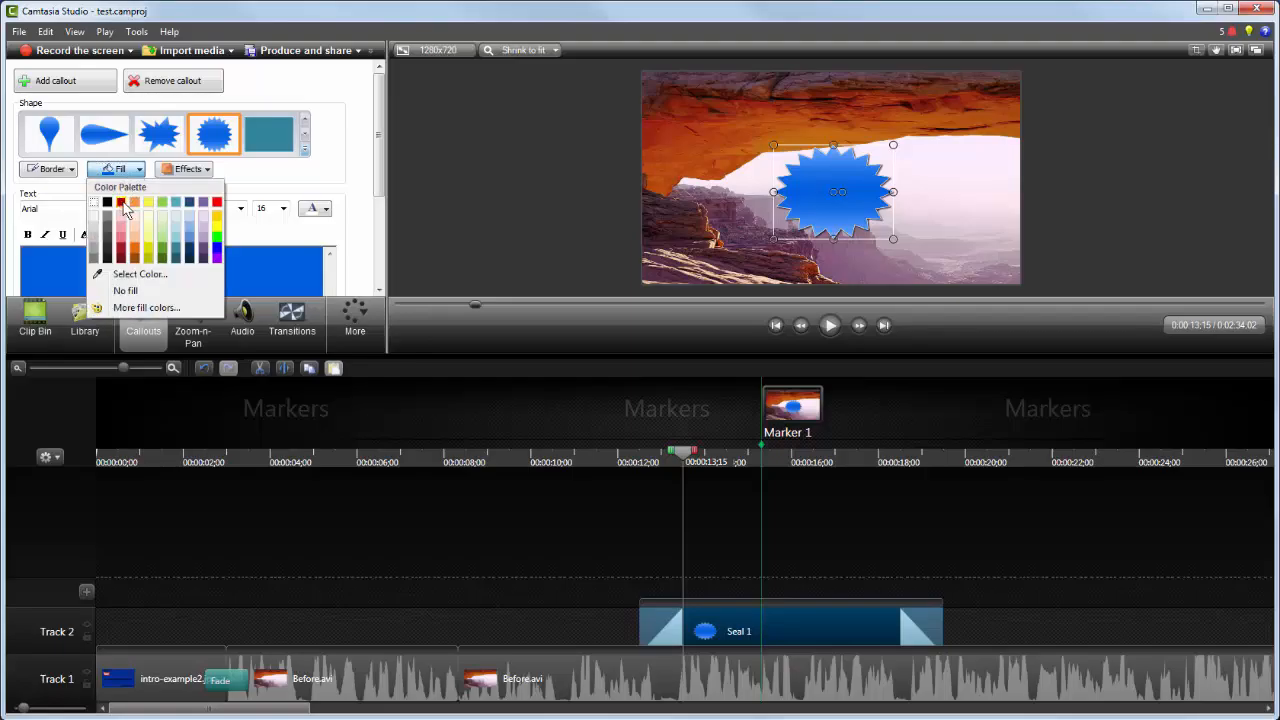
click(132, 212)
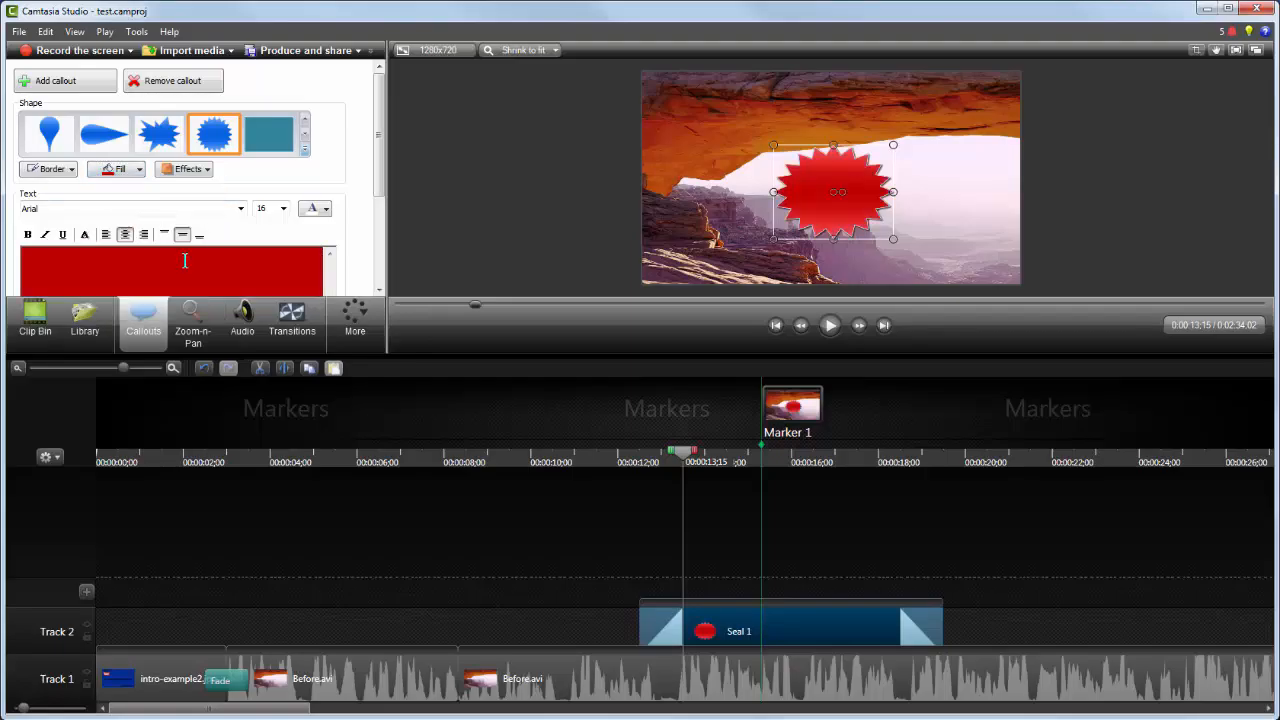
text(.htaccess)
Step: Set the callout text size to 26
drag(213, 258, 127, 267)
click(283, 208)
click(260, 331)
Step: Resize and reposition the .htaccess callout near the center of the frame
drag(834, 238, 835, 205)
drag(771, 164, 767, 160)
drag(808, 198, 812, 200)
click(808, 256)
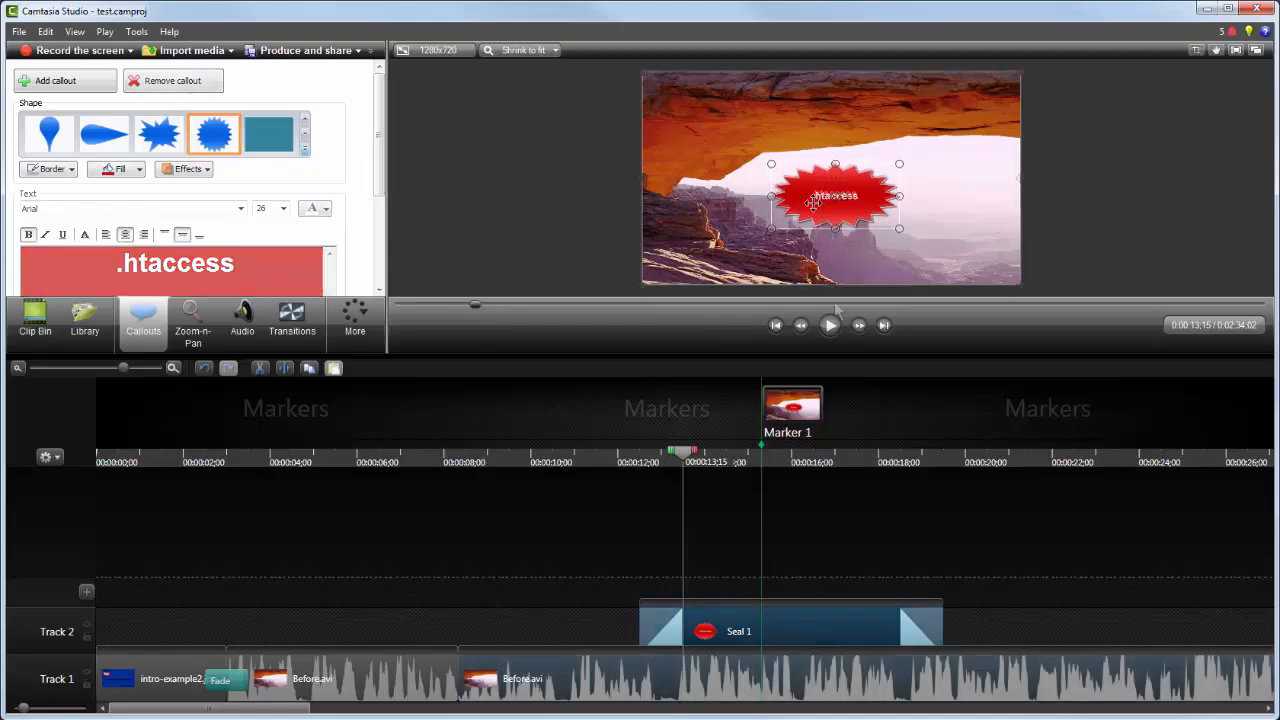
Step: Add another seal callout at about 0:00:16;23 in the upper left of the frame reading .gemrc
click(604, 461)
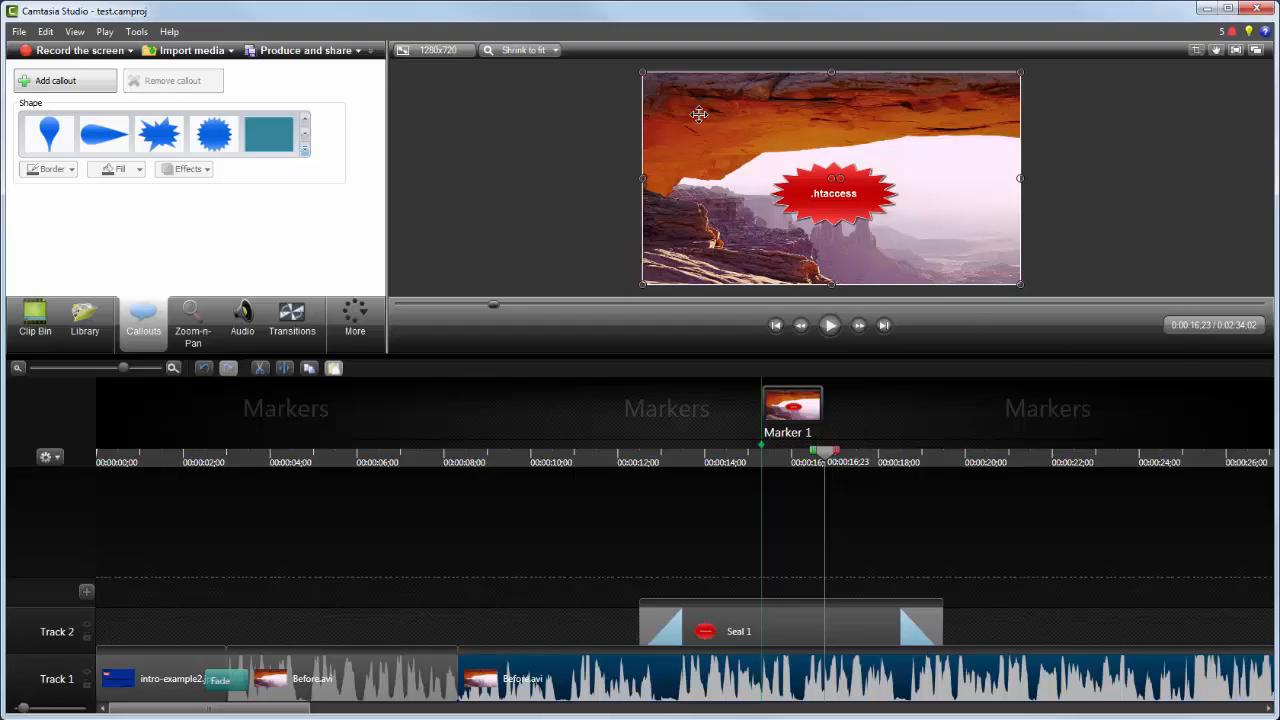
click(57, 83)
drag(820, 207, 711, 156)
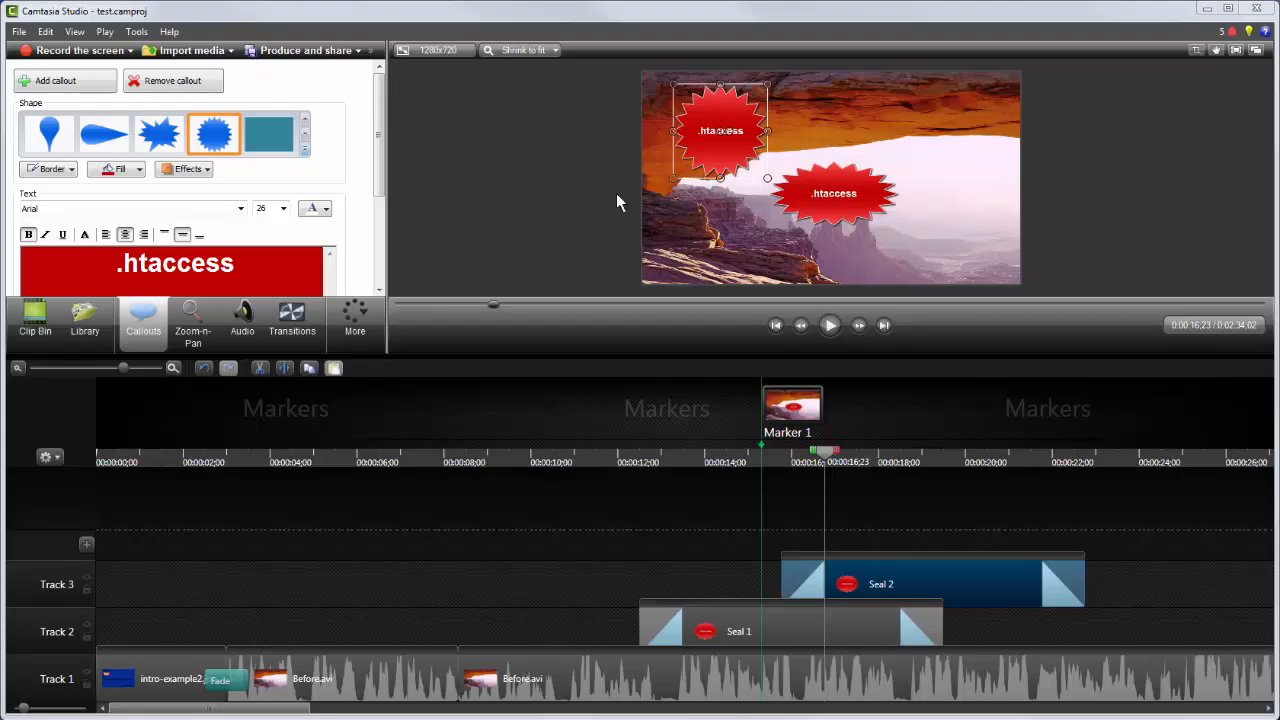
double_click(118, 262)
right_click(145, 265)
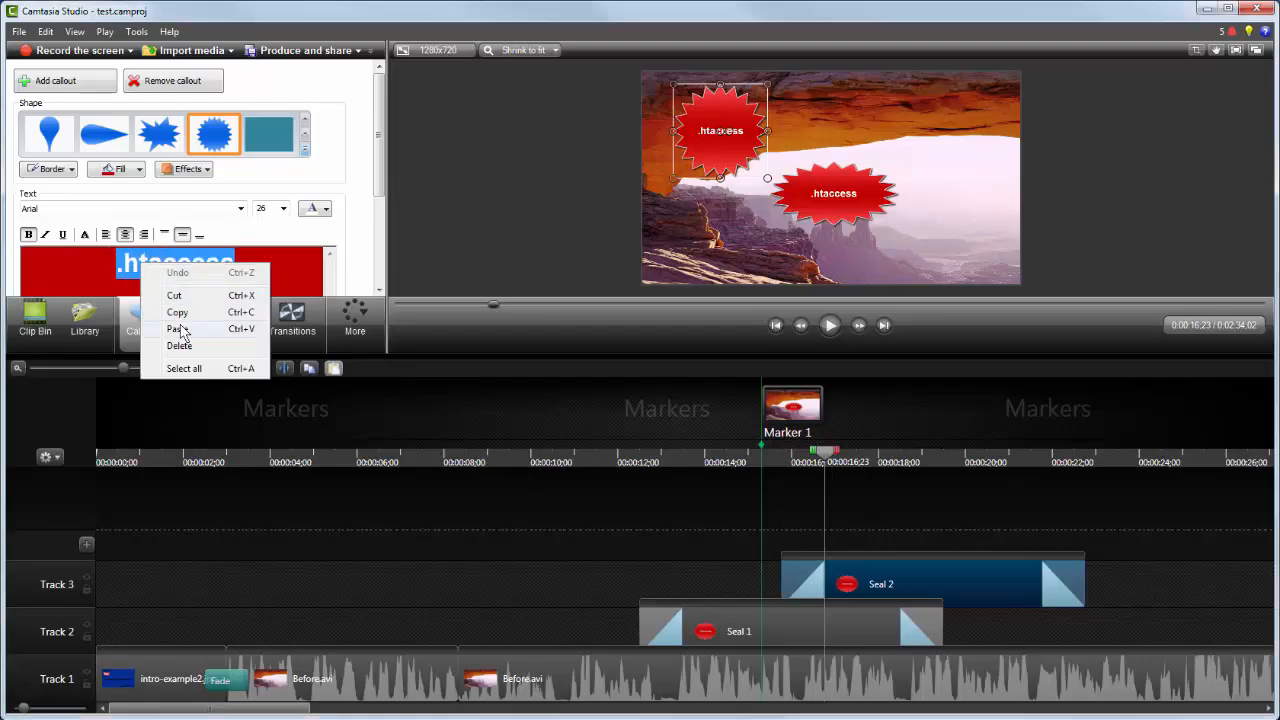
click(175, 316)
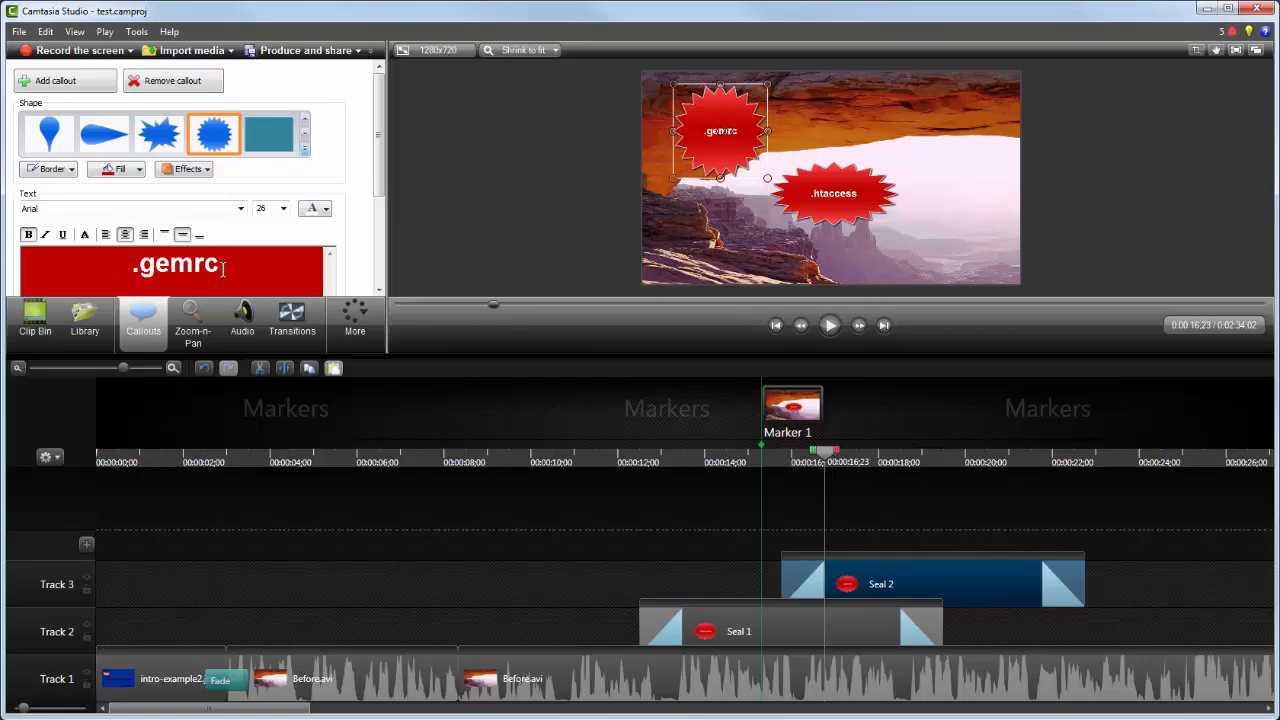
Step: Add a seal callout in the upper right of the frame reading .bashrc
click(55, 80)
drag(833, 198, 957, 147)
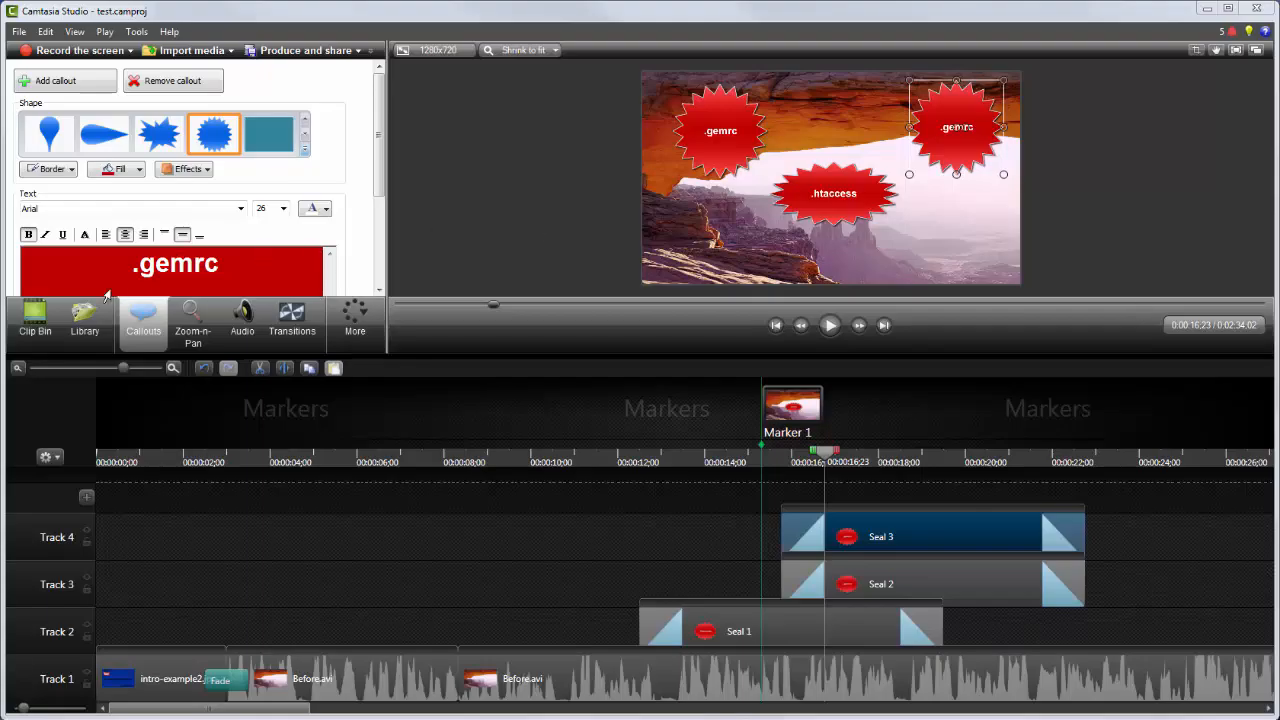
click(132, 265)
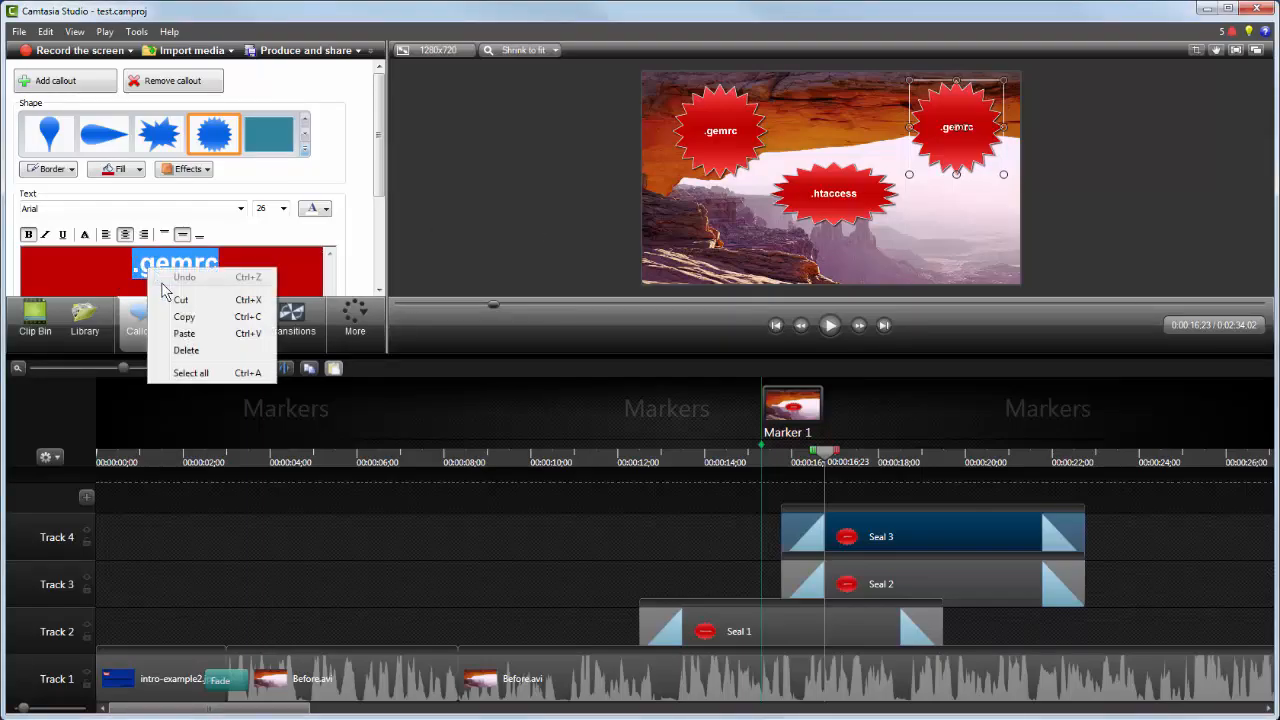
click(184, 333)
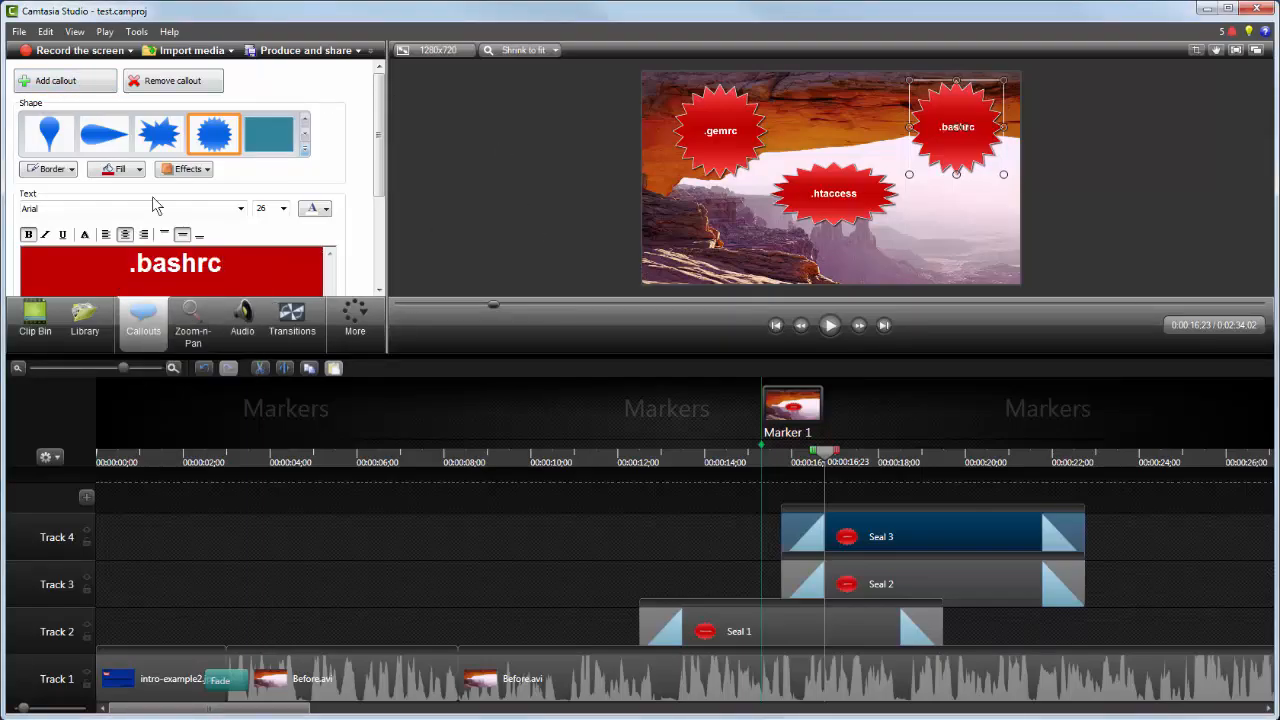
Step: Add a seal callout in the lower right of the frame reading .ftpquota
click(60, 88)
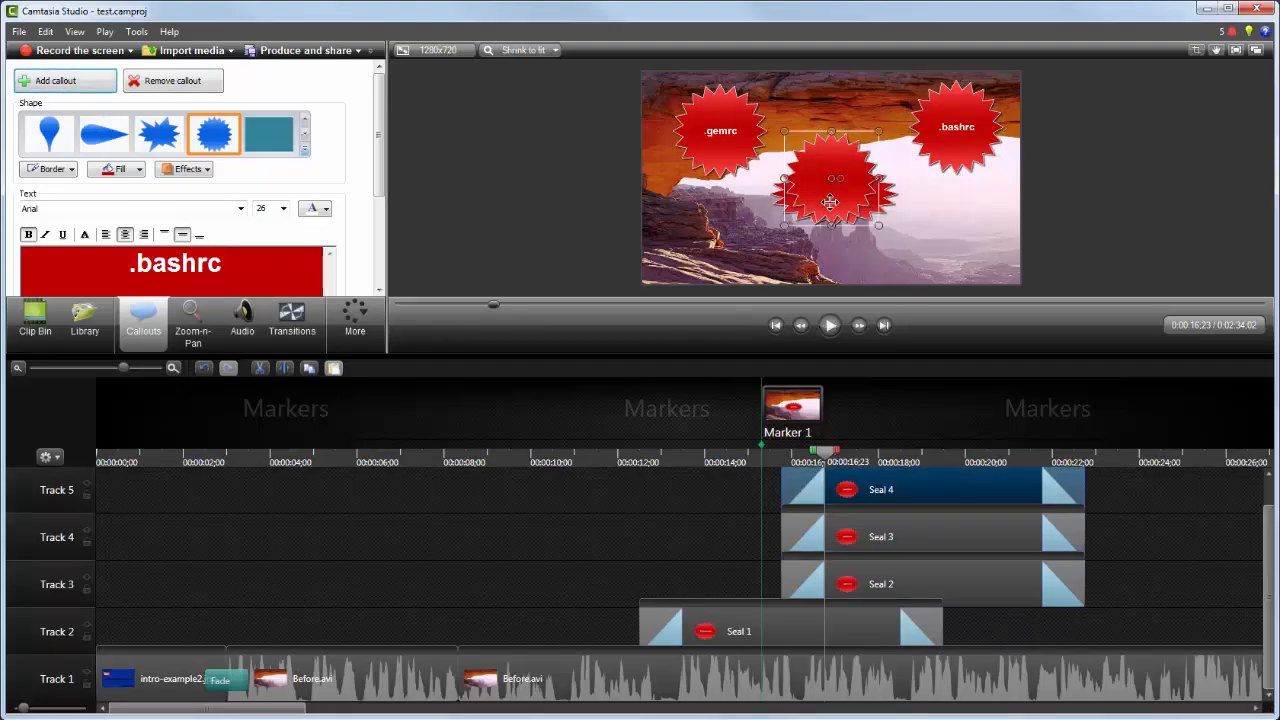
drag(830, 185, 955, 240)
drag(130, 262, 228, 262)
right_click(204, 260)
click(240, 326)
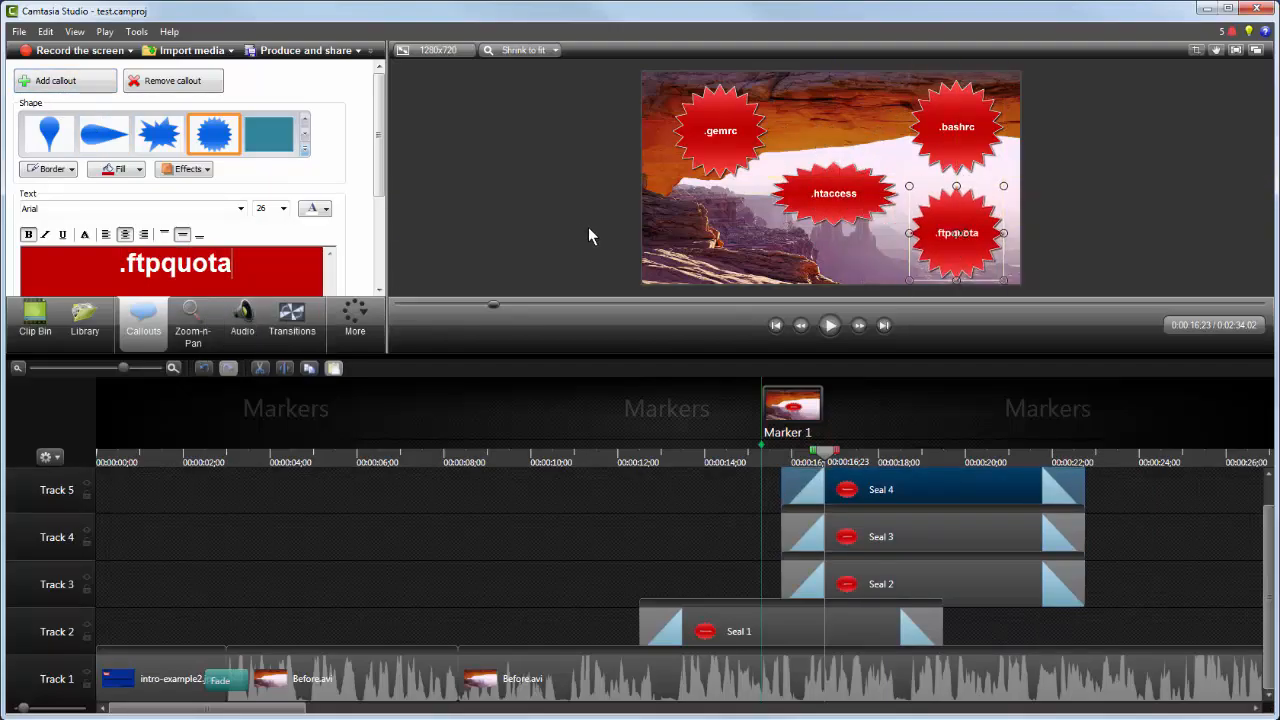
Step: Add a seal callout in the lower left of the frame reading .bash_logout
click(56, 80)
drag(821, 203, 707, 265)
drag(120, 263, 232, 263)
right_click(205, 258)
click(240, 326)
drag(737, 189, 715, 202)
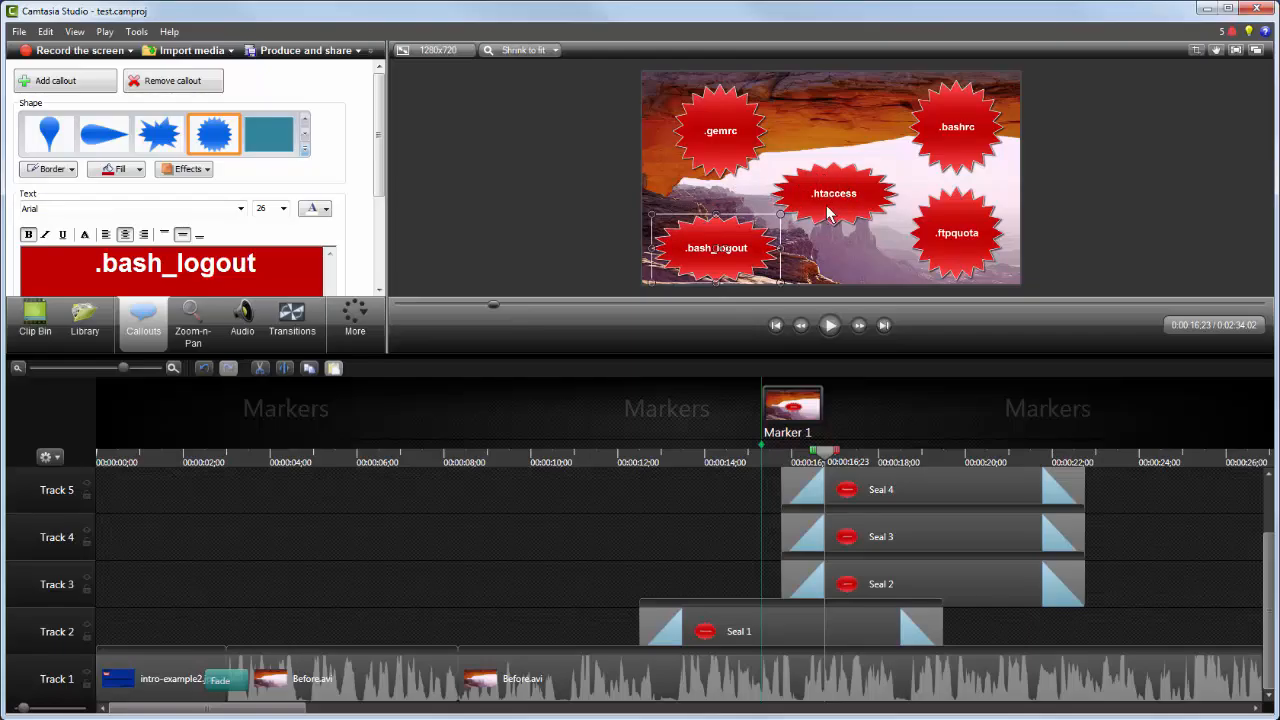
Step: Stagger the start times of the Seal 2, Seal 3 and Seal 4 callouts on their tracks
drag(889, 492, 912, 493)
drag(888, 541, 868, 538)
drag(874, 584, 821, 584)
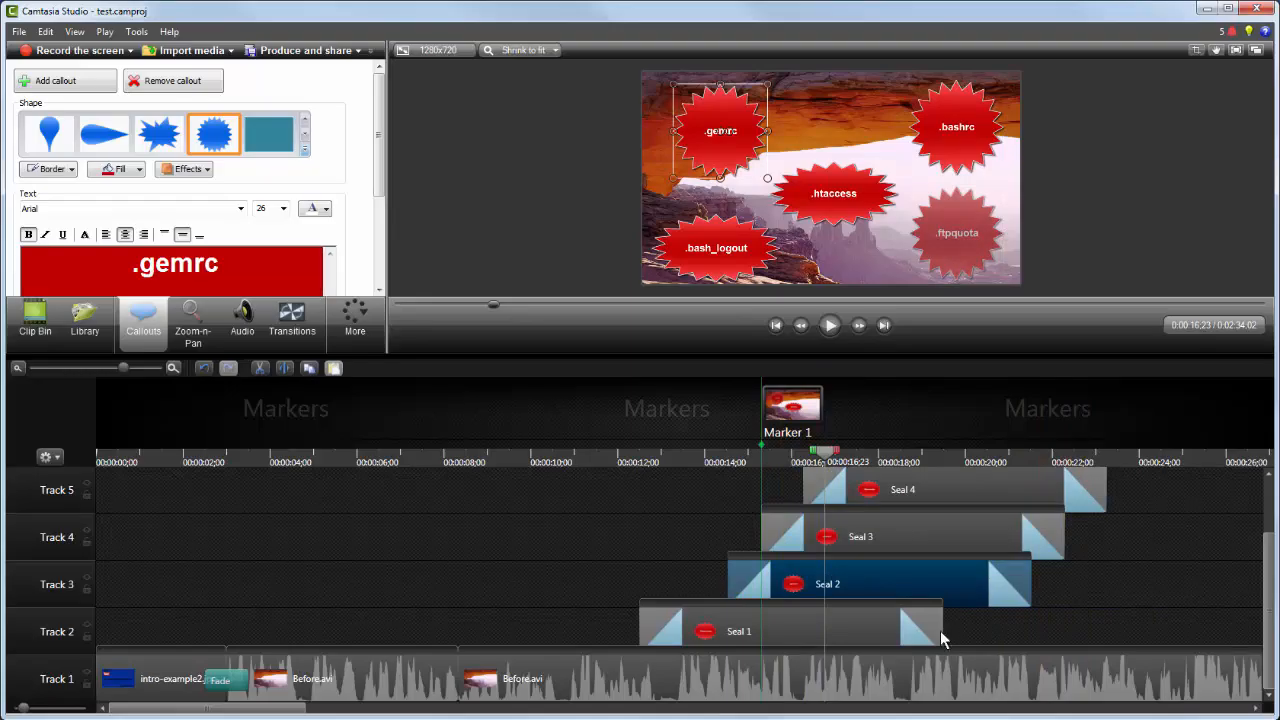
Step: Extend the ends of Seal 1, Seal 2 and Seal 3 to line up with Seal 4's end
drag(940, 632, 1105, 626)
drag(1030, 573, 1106, 574)
drag(1064, 537, 1106, 537)
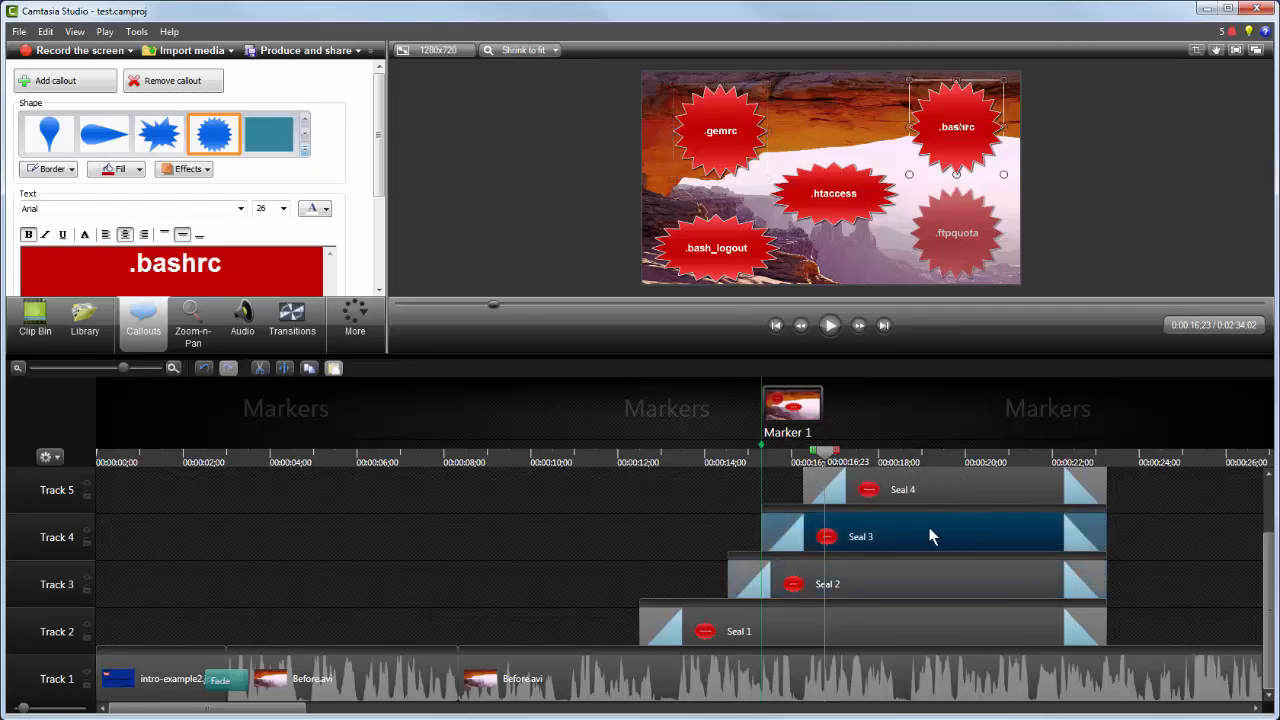
click(906, 463)
click(829, 325)
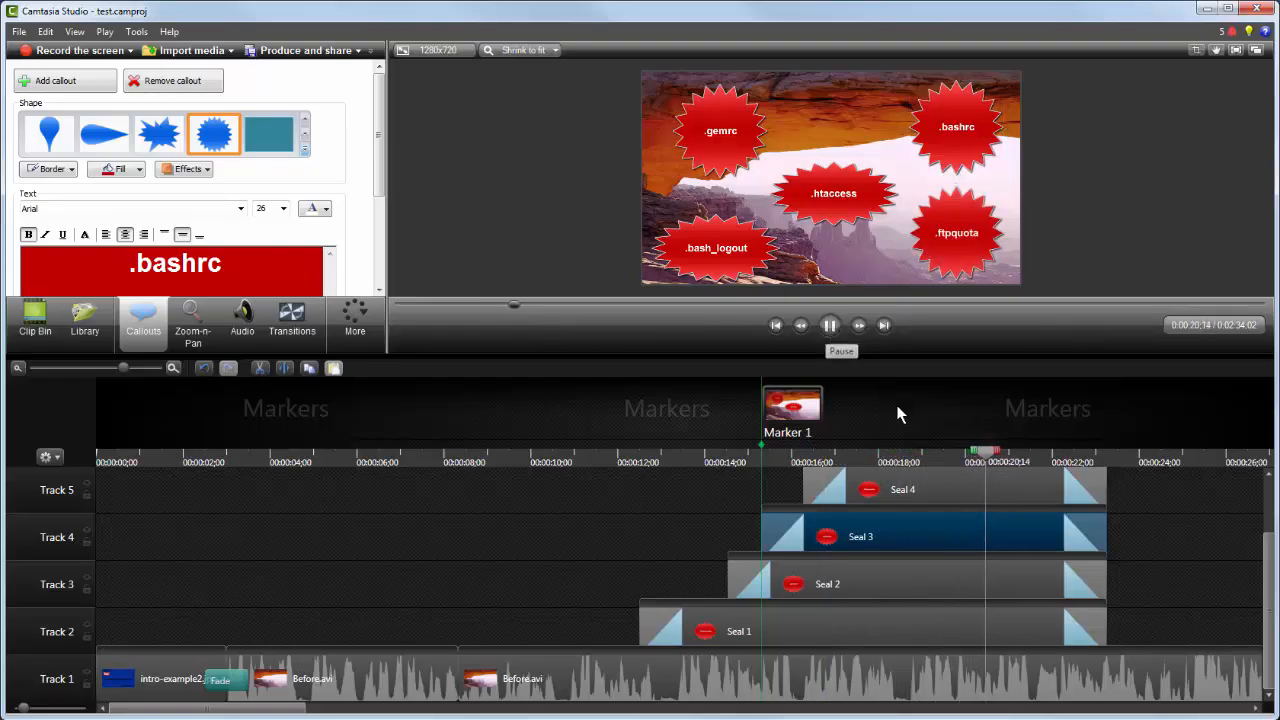
Step: Trim the callout ends back to about 0:00:21;07
click(1021, 463)
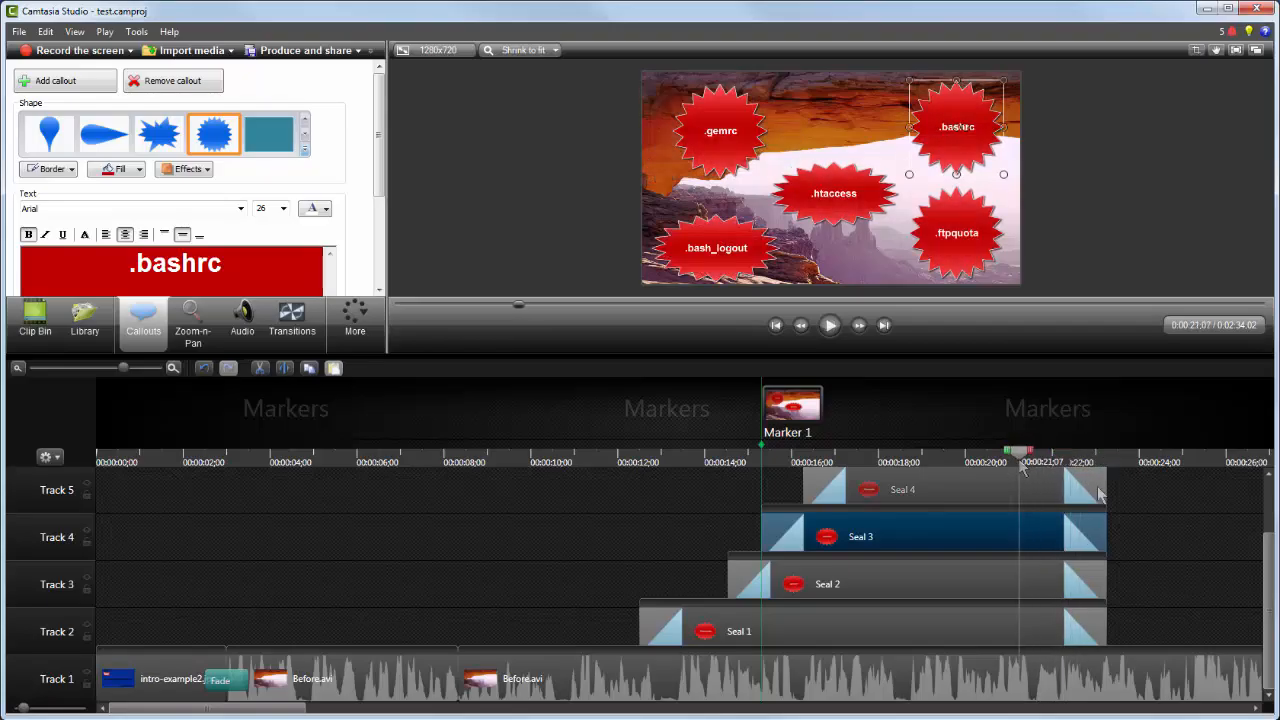
drag(1022, 456, 1021, 490)
drag(1098, 537, 1021, 537)
drag(1096, 582, 1017, 583)
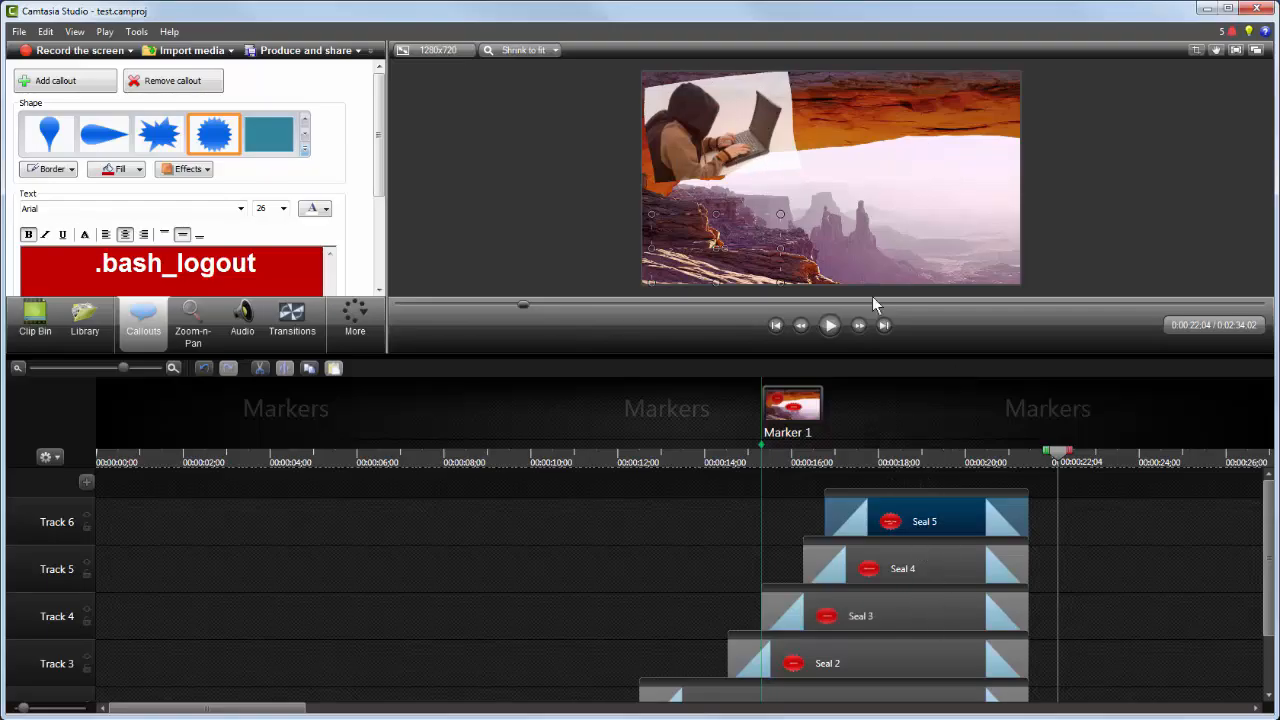
Step: Import the thief_coming_from_monitor image and add it to the timeline at the playhead
drag(668, 213, 321, 257)
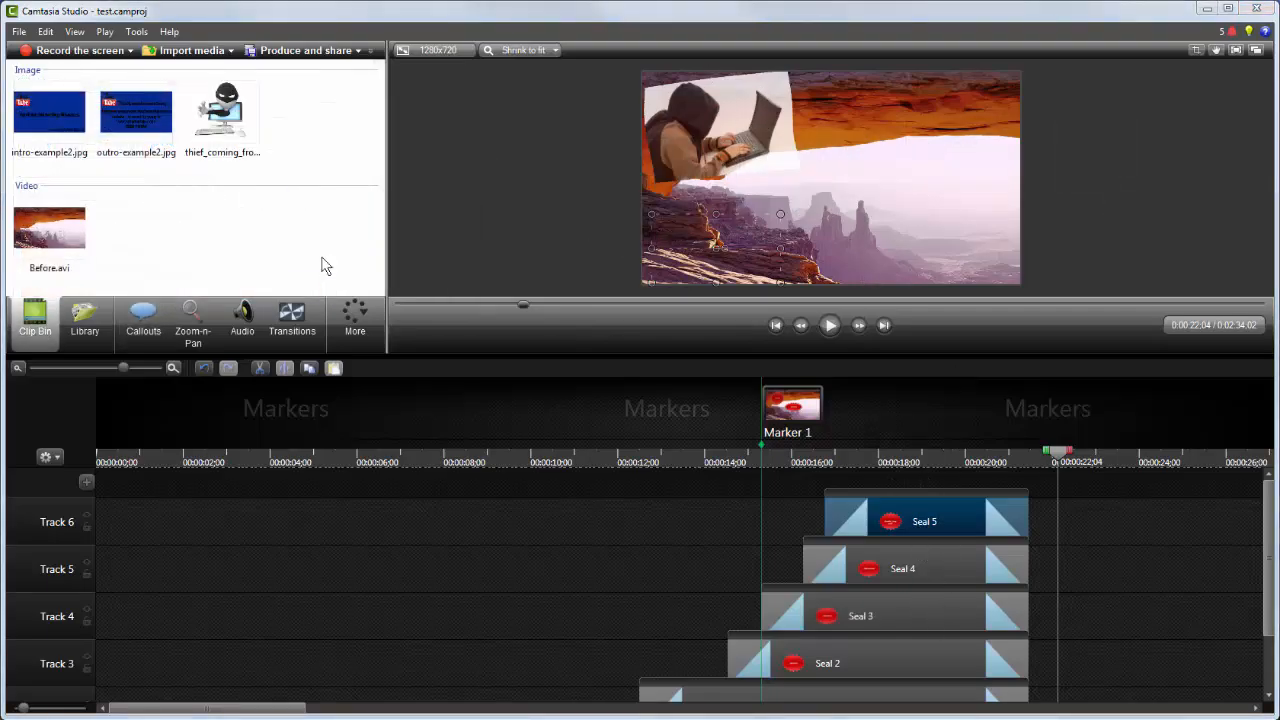
right_click(219, 114)
click(285, 124)
Step: Move the thief image to the right of the frame and shift its clip slightly later
drag(854, 225, 924, 213)
drag(1120, 680, 1136, 680)
Step: Play back the section around the thief image
drag(1058, 456, 1037, 463)
click(830, 325)
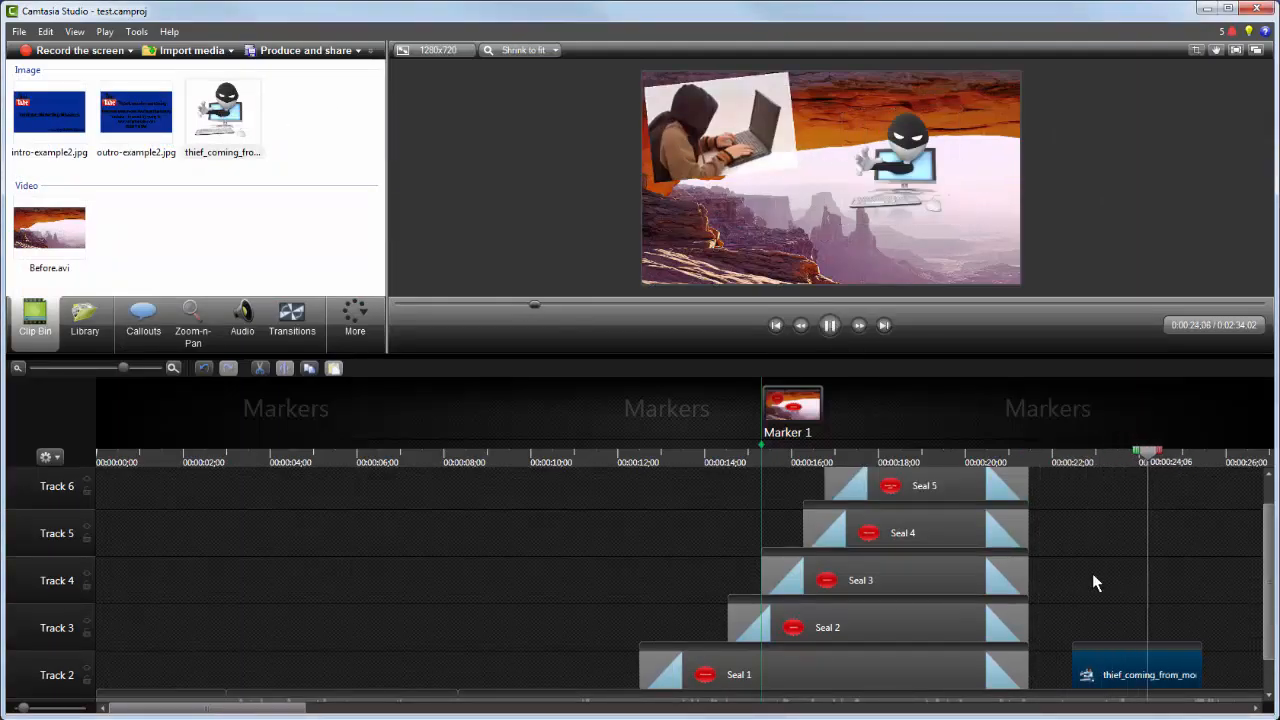
click(830, 325)
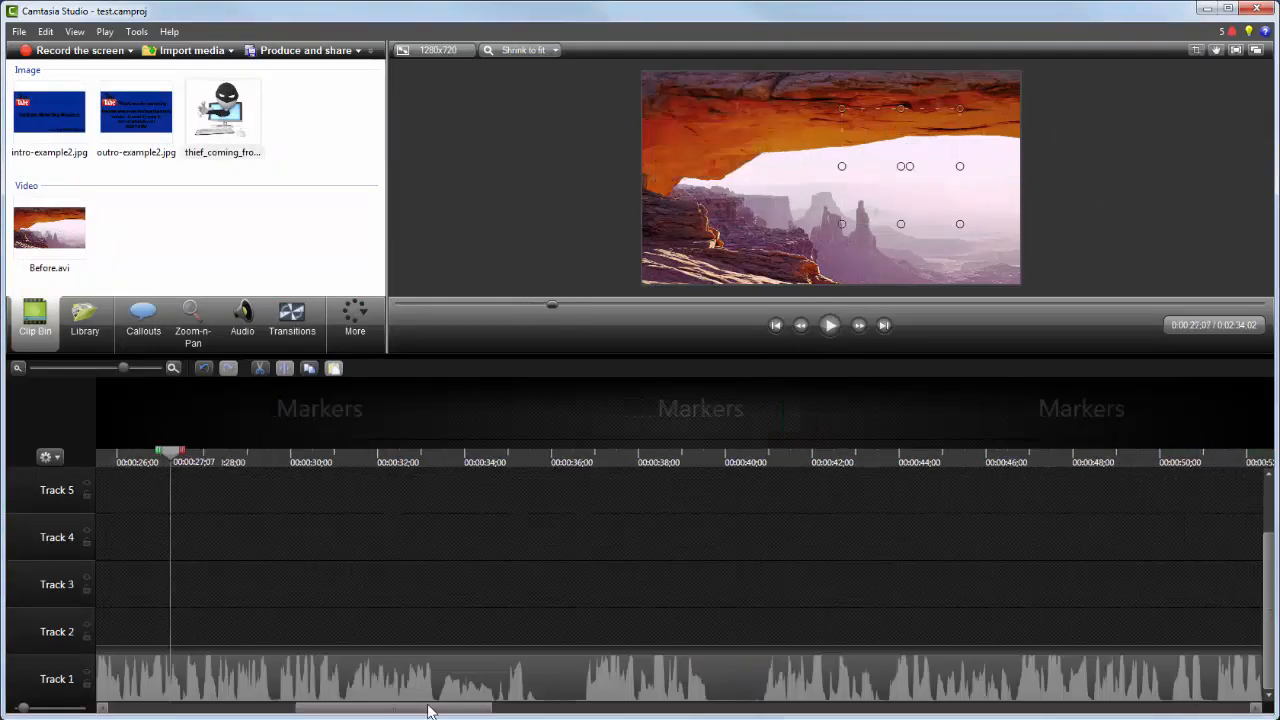
Step: Resize and tilt the thief image in the preview
drag(428, 711, 364, 711)
drag(551, 453, 390, 453)
drag(960, 224, 980, 243)
mouse_move(924, 182)
mouse_down()
mouse_move(924, 200)
mouse_move(915, 194)
mouse_up()
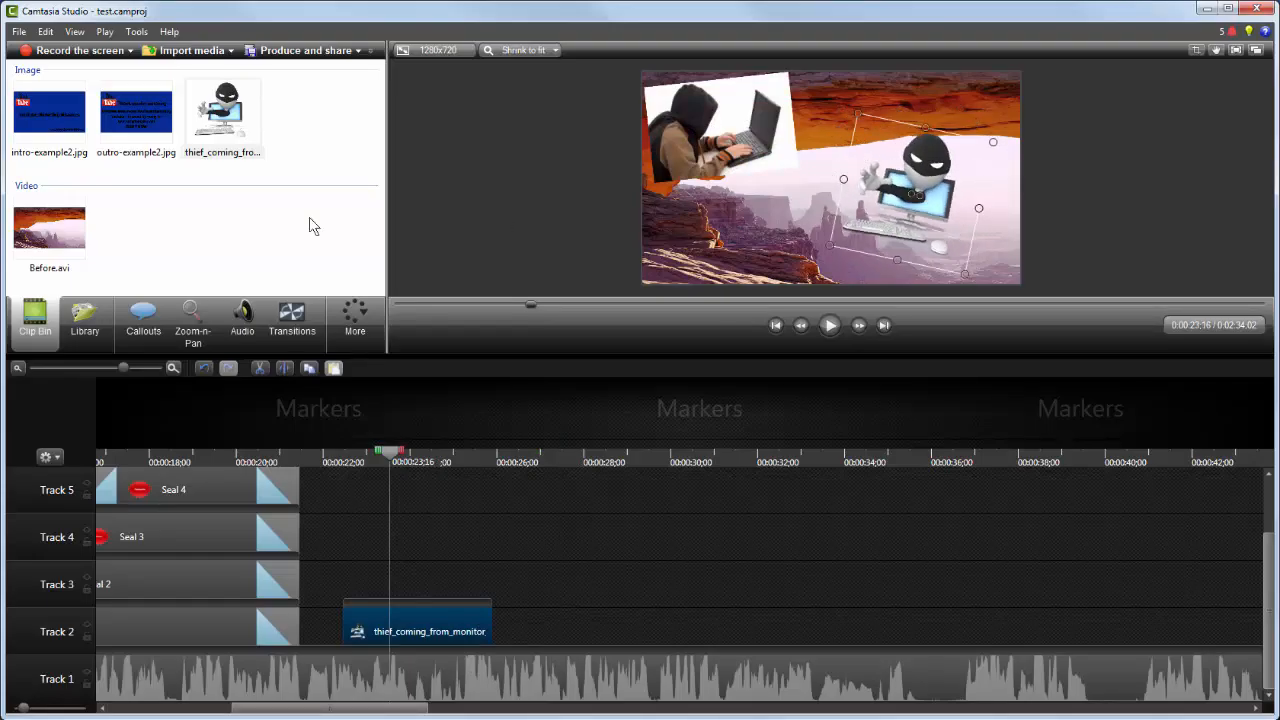
Step: Add a Fade transition to the end of the thief_coming_from_monitor clip
click(289, 324)
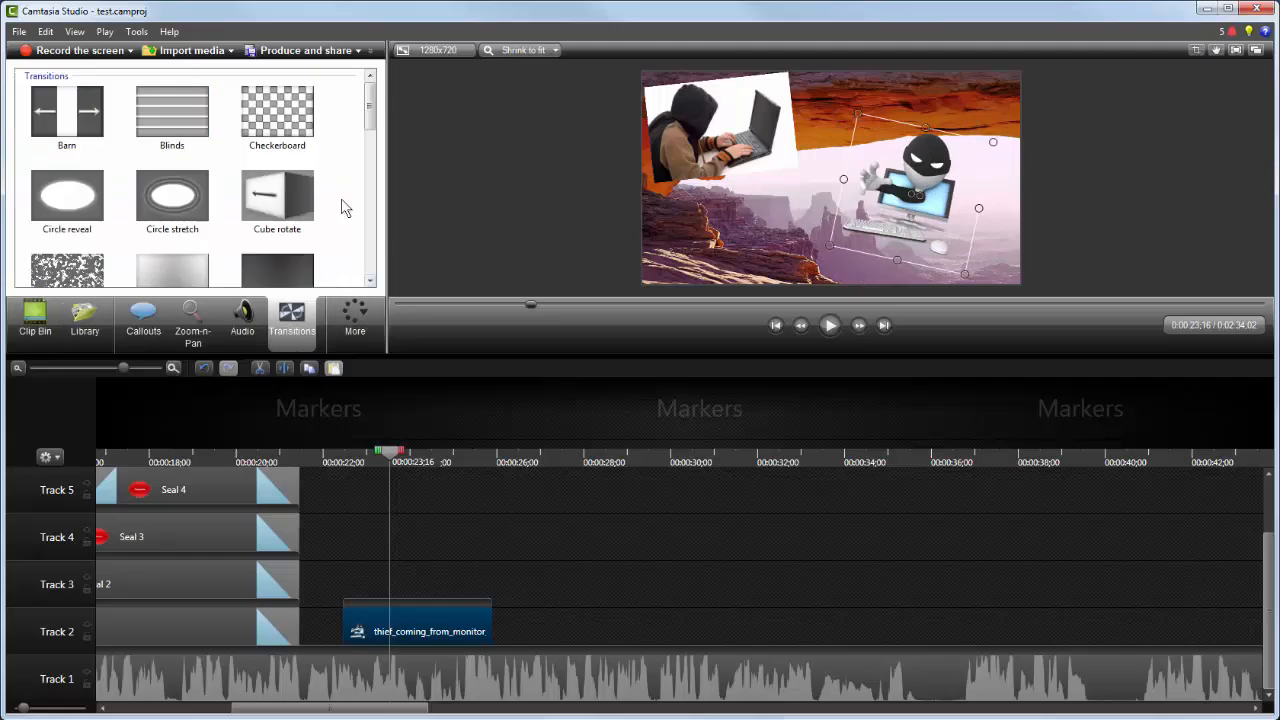
click(171, 250)
drag(171, 250, 469, 632)
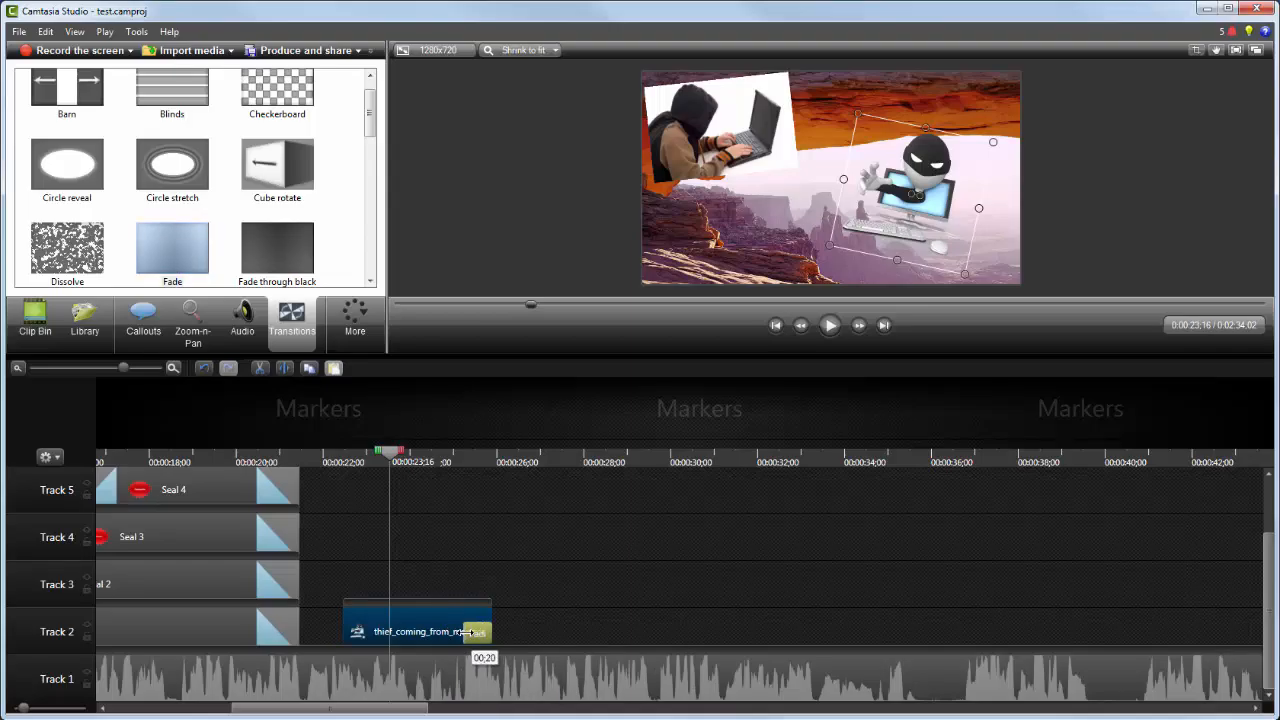
Step: Add a Ripple transition to the start of the thief_coming_from_monitor clip
scroll(190, 180, down, 5)
click(163, 156)
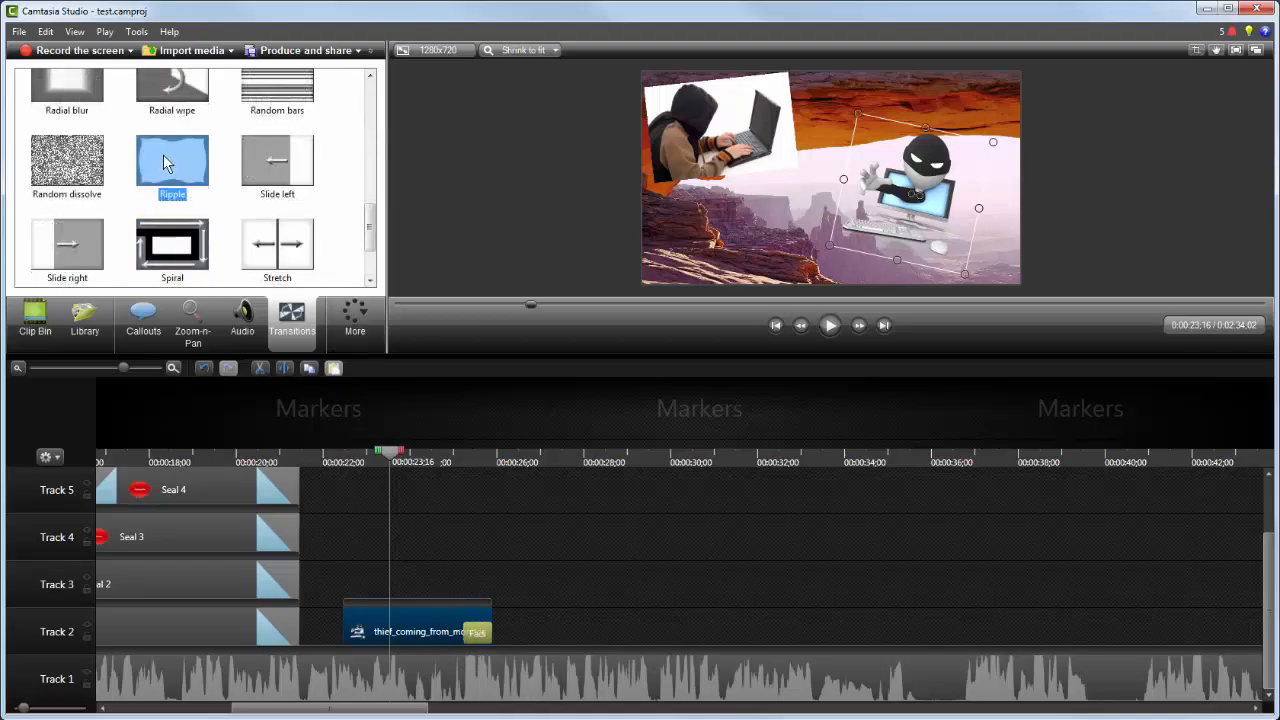
drag(163, 154, 388, 639)
Step: Play back the section from about 20 seconds through the thief image
click(243, 461)
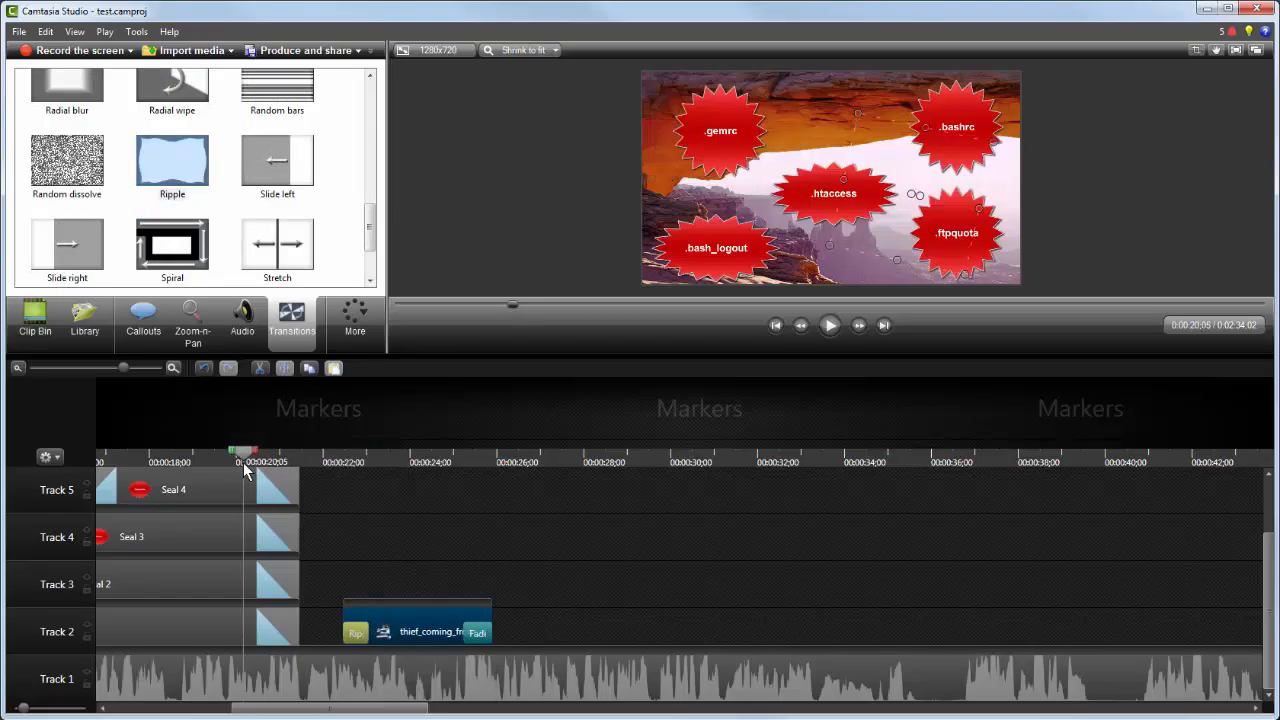
click(830, 325)
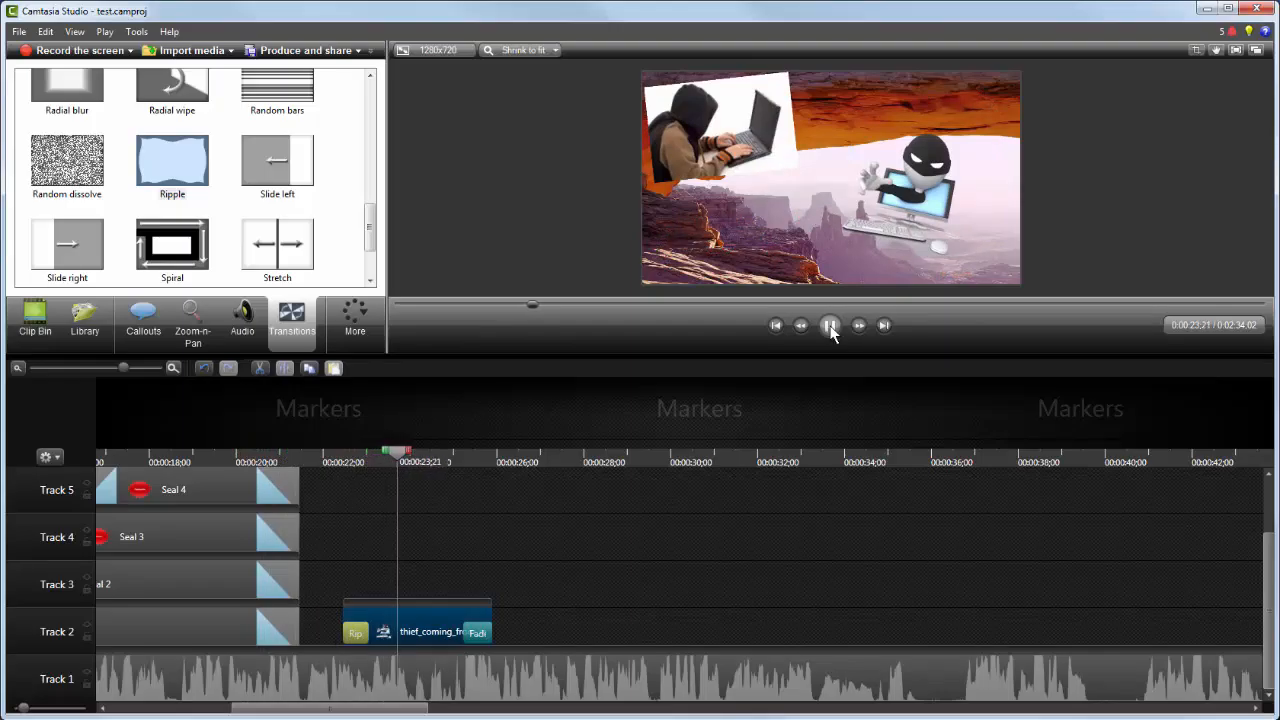
click(830, 325)
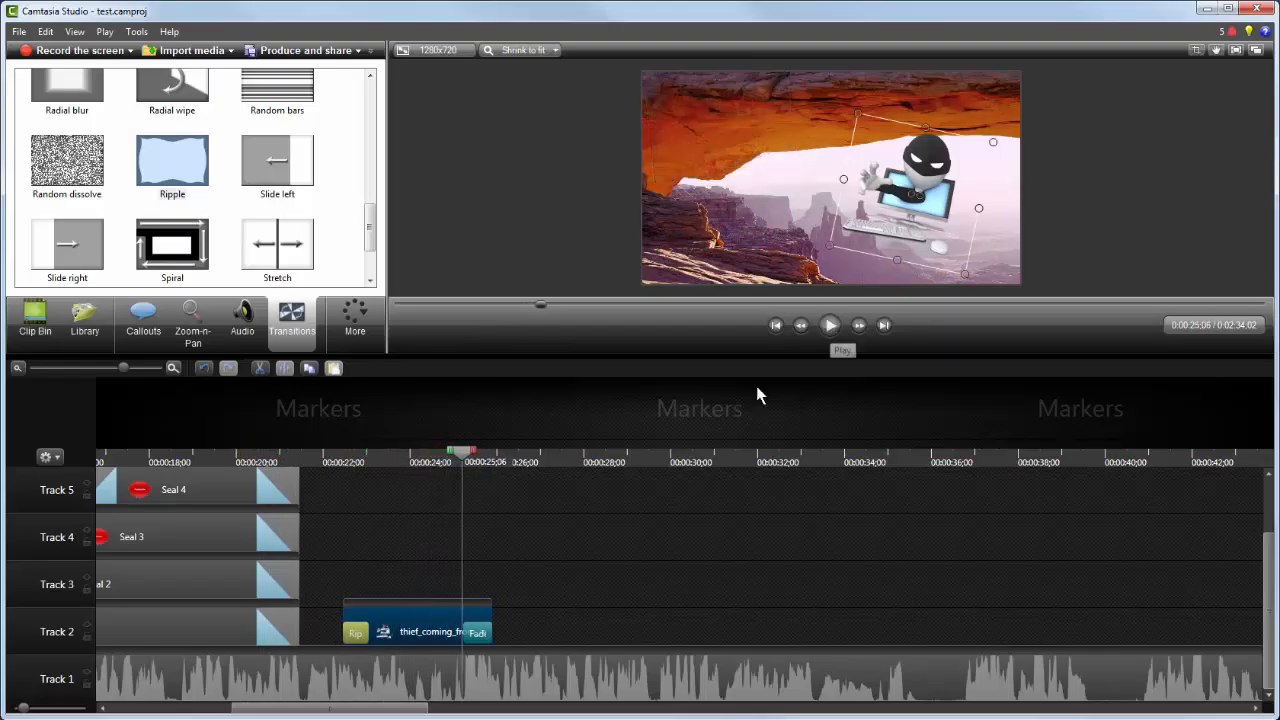
Step: Shorten the end of the thief_coming_from_monitor clip, shift it slightly earlier and play it back
drag(491, 615, 471, 615)
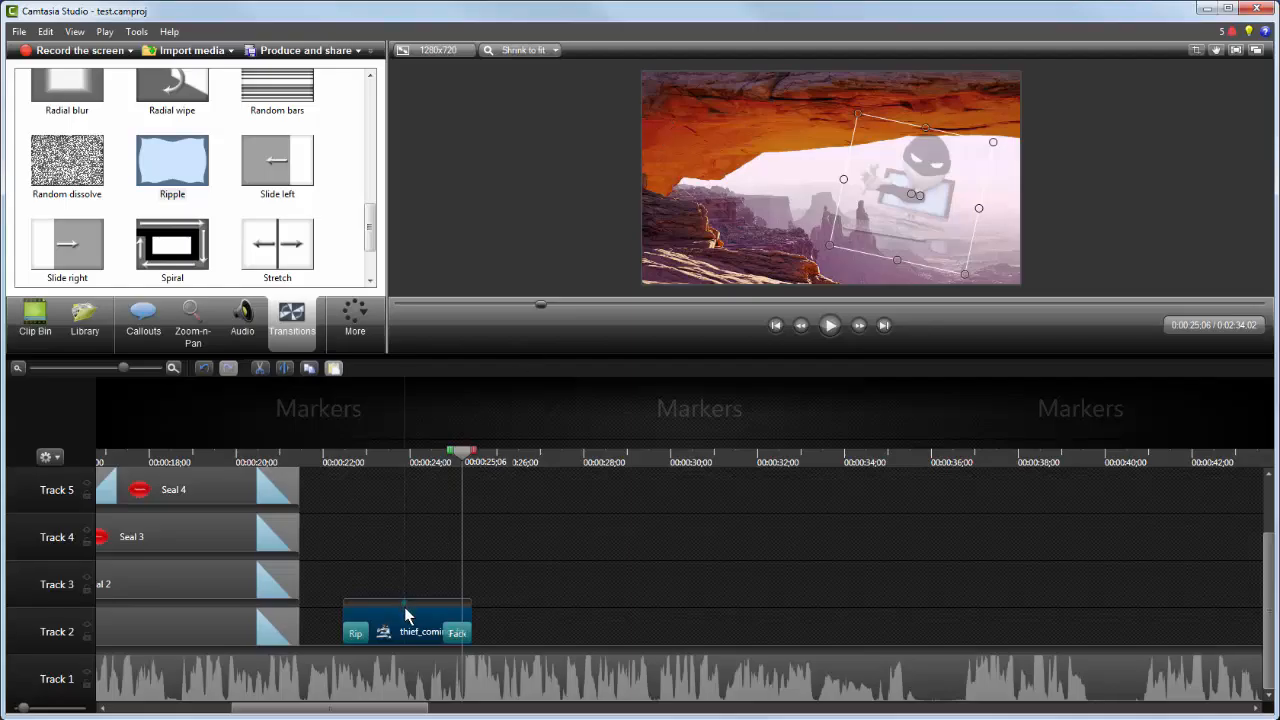
drag(404, 607, 394, 607)
click(832, 328)
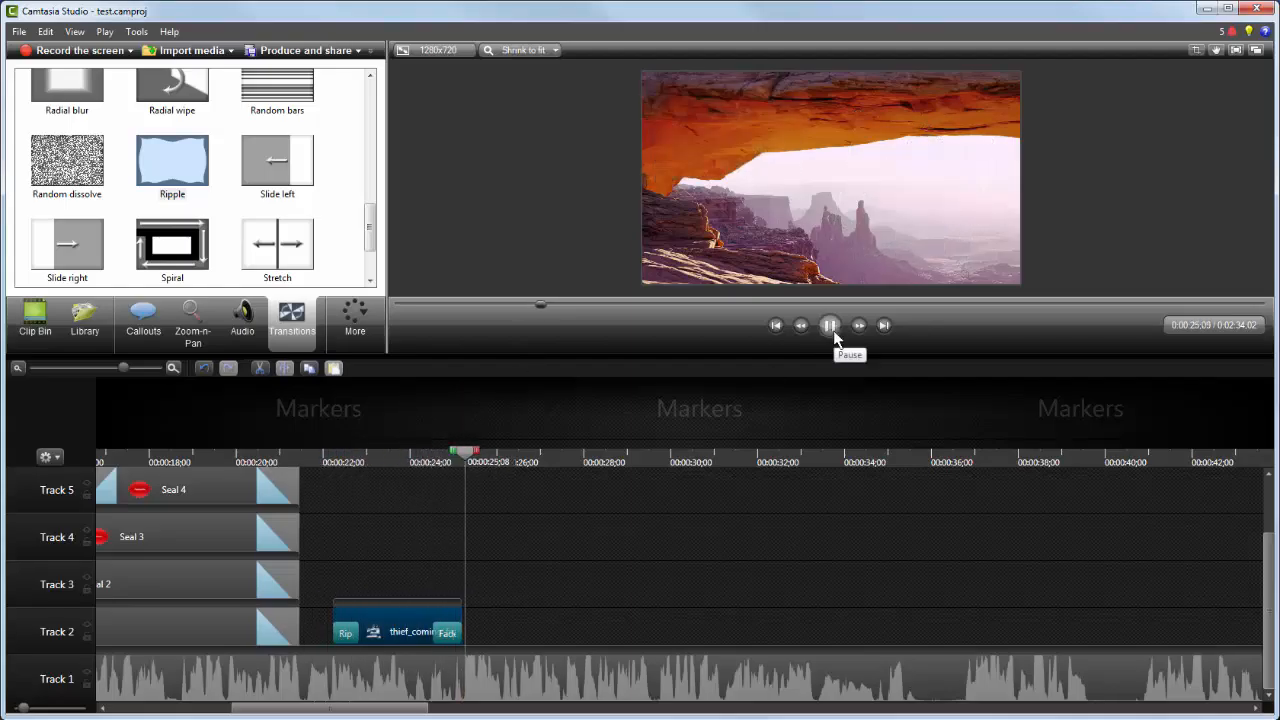
click(832, 330)
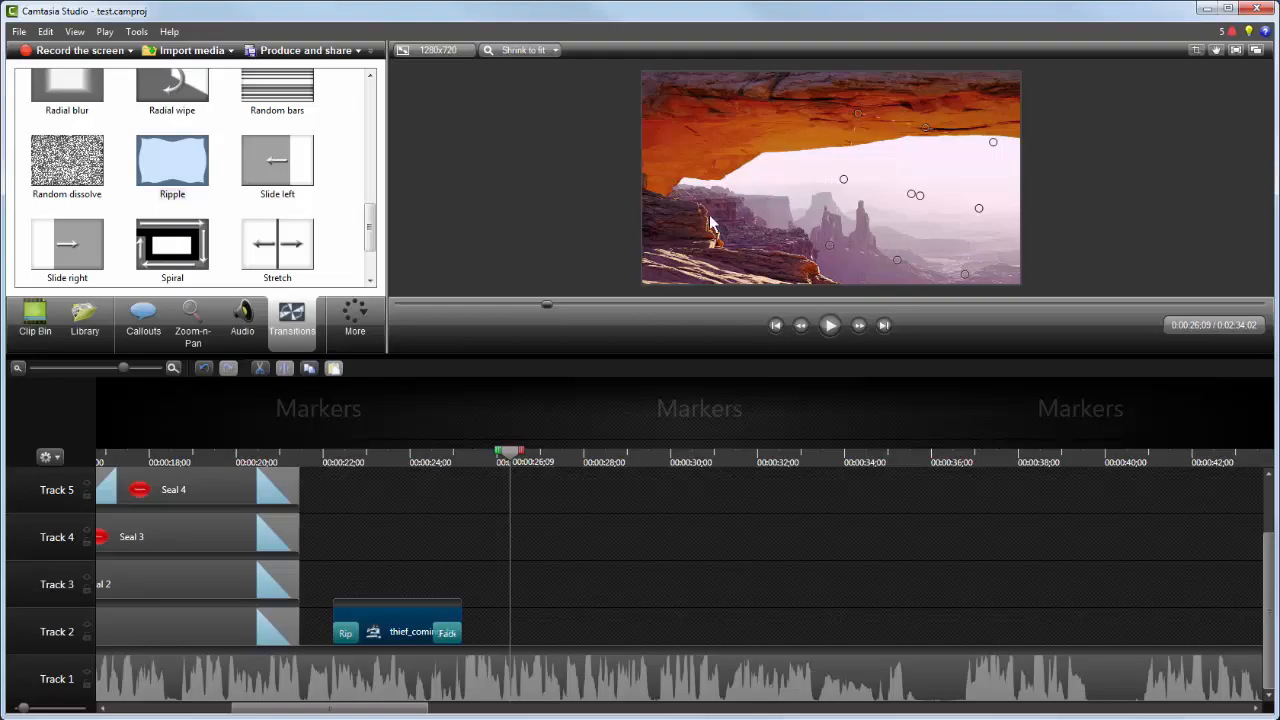
Step: Import the field-grass-background image into the Clip Bin
click(110, 718)
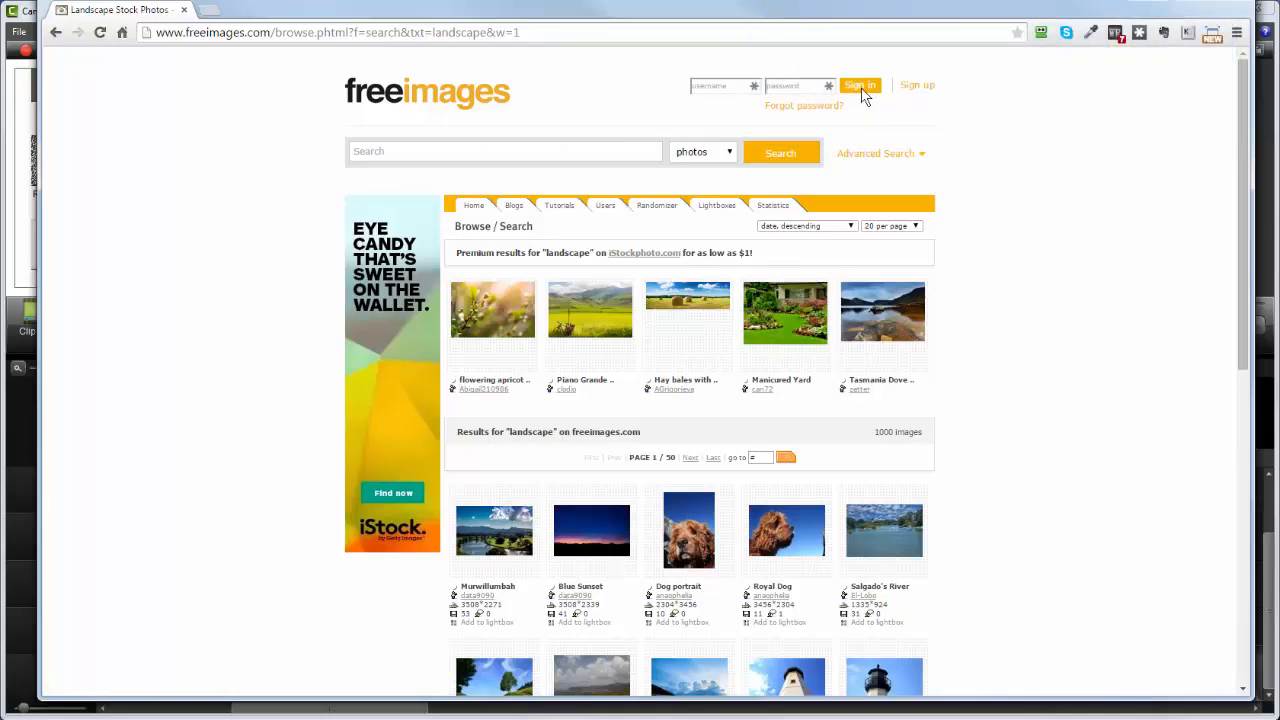
mouse_move(610, 537)
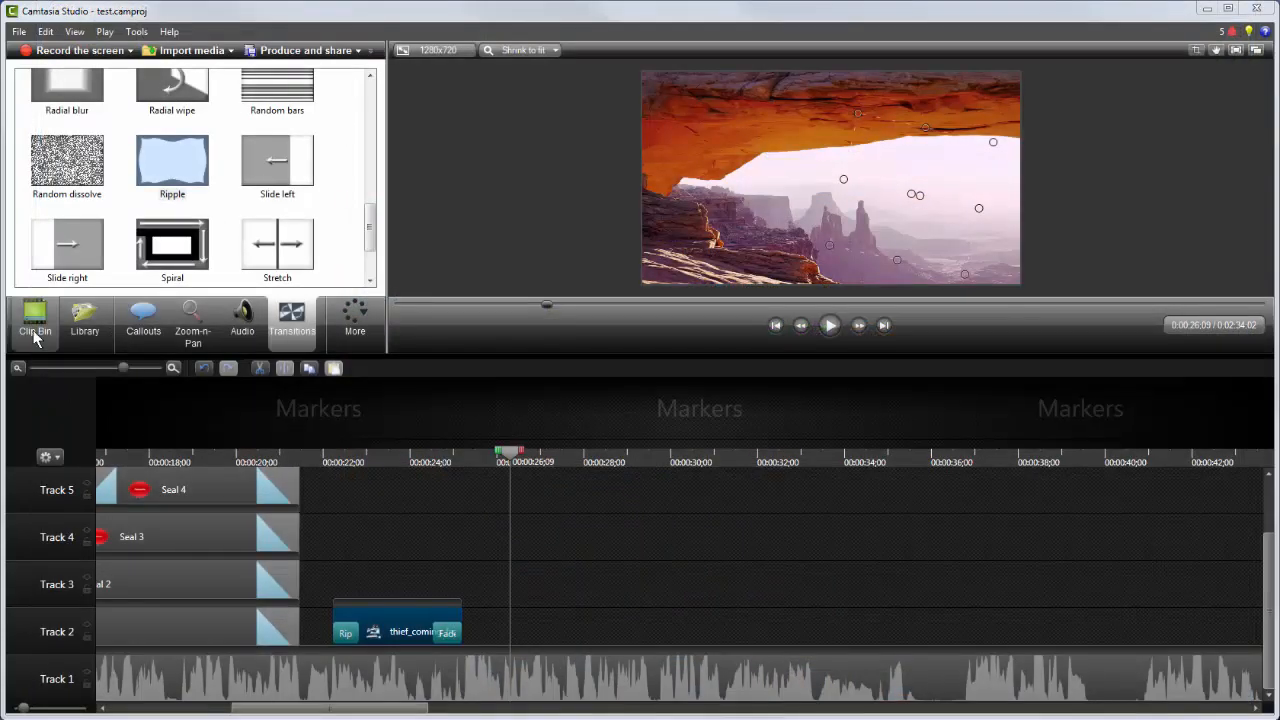
click(35, 336)
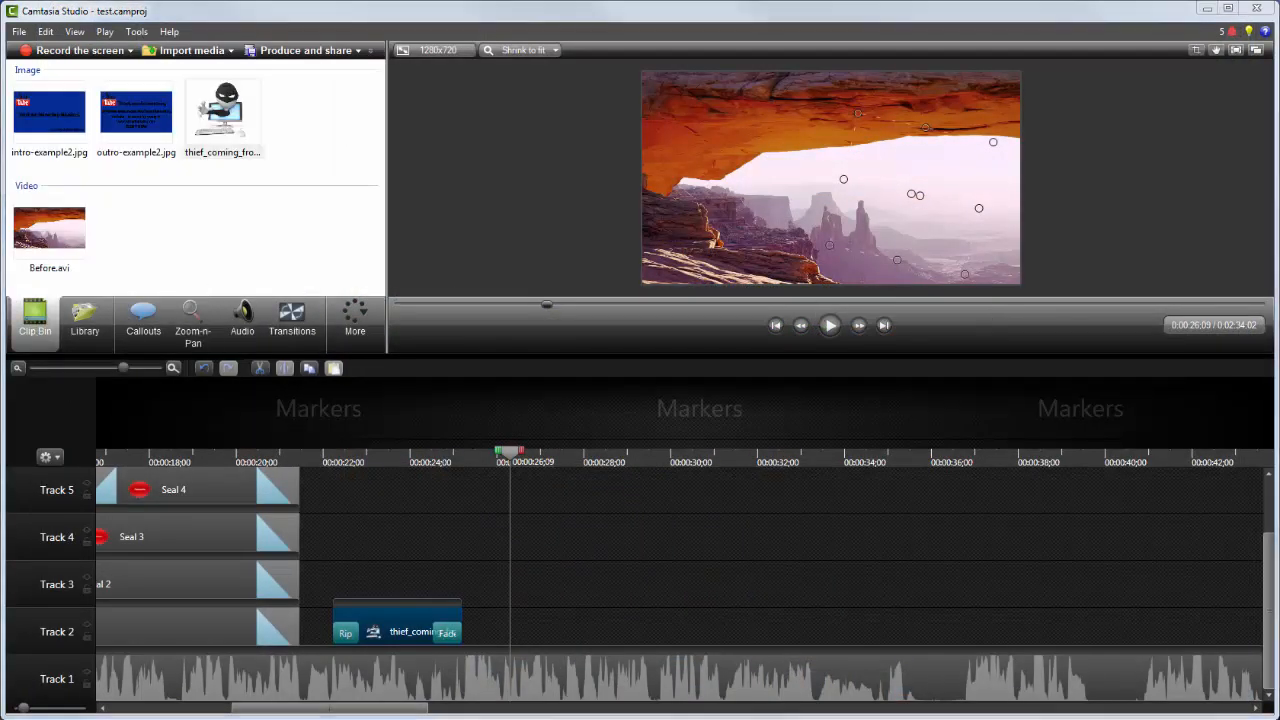
drag(1070, 215, 312, 172)
Step: Place the playhead at 3 seconds and add the field-grass-background image to the timeline at the playhead
drag(545, 302, 386, 323)
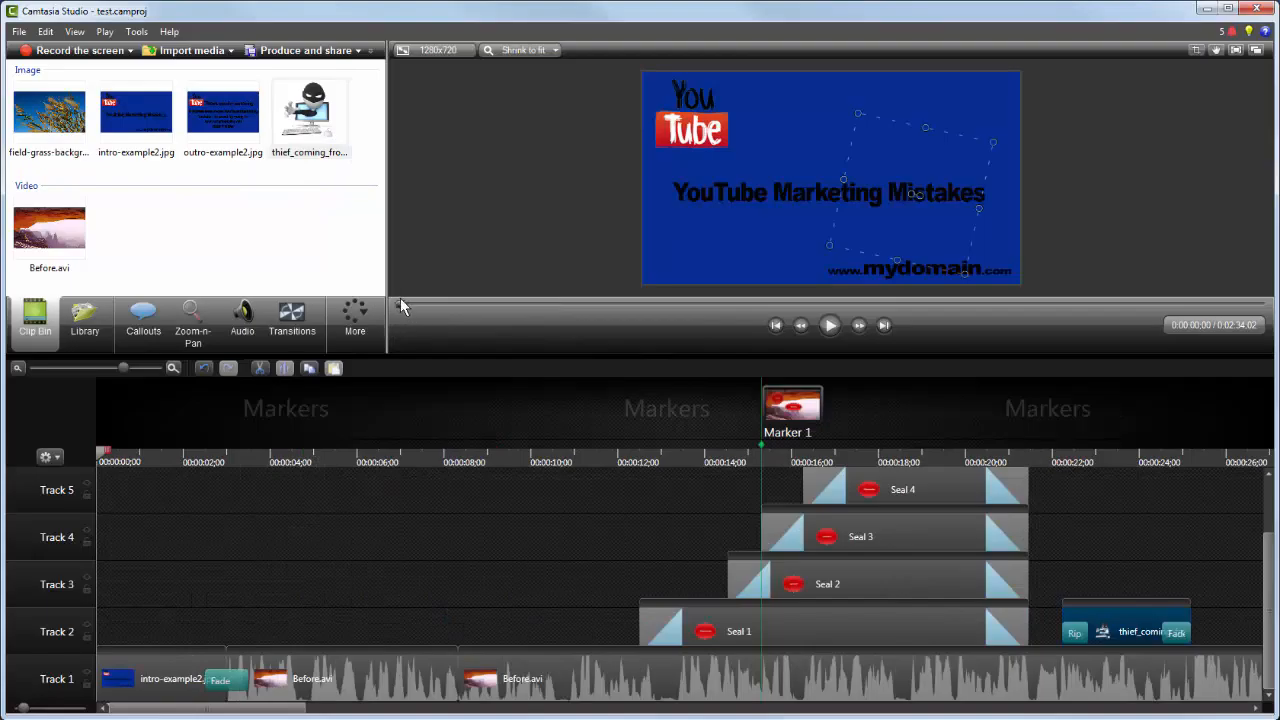
drag(403, 310, 430, 305)
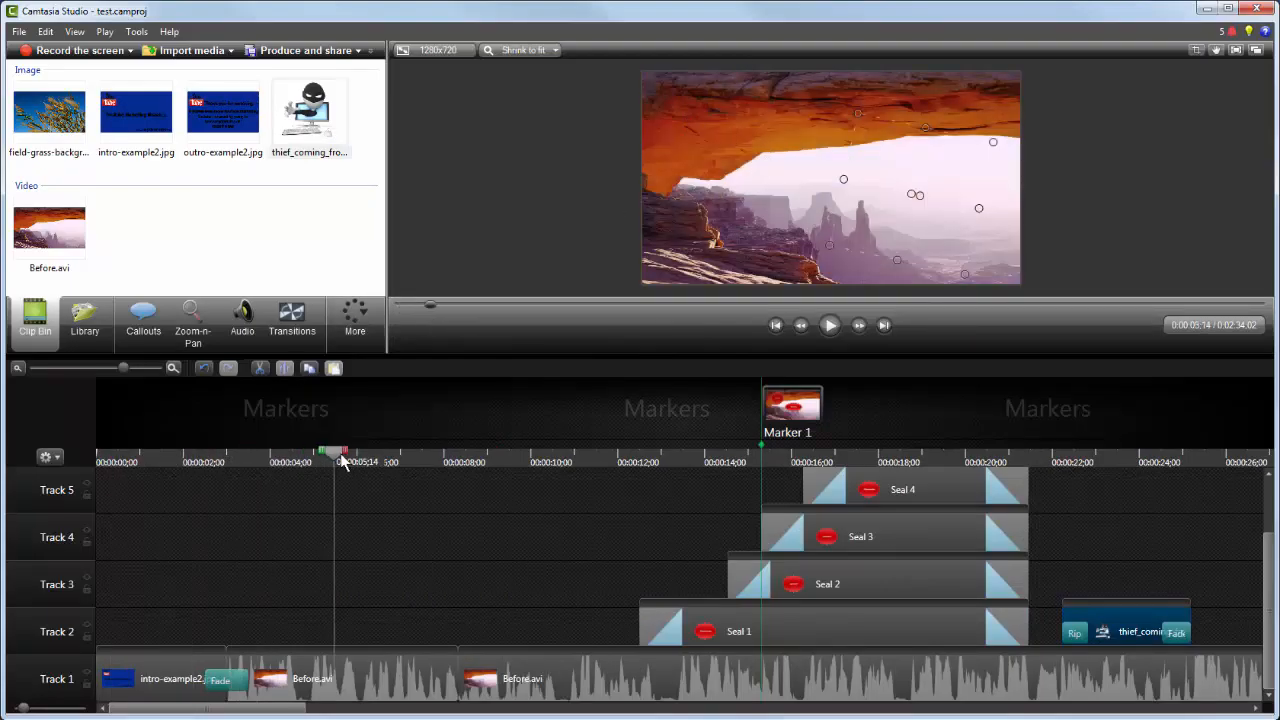
drag(335, 458, 226, 458)
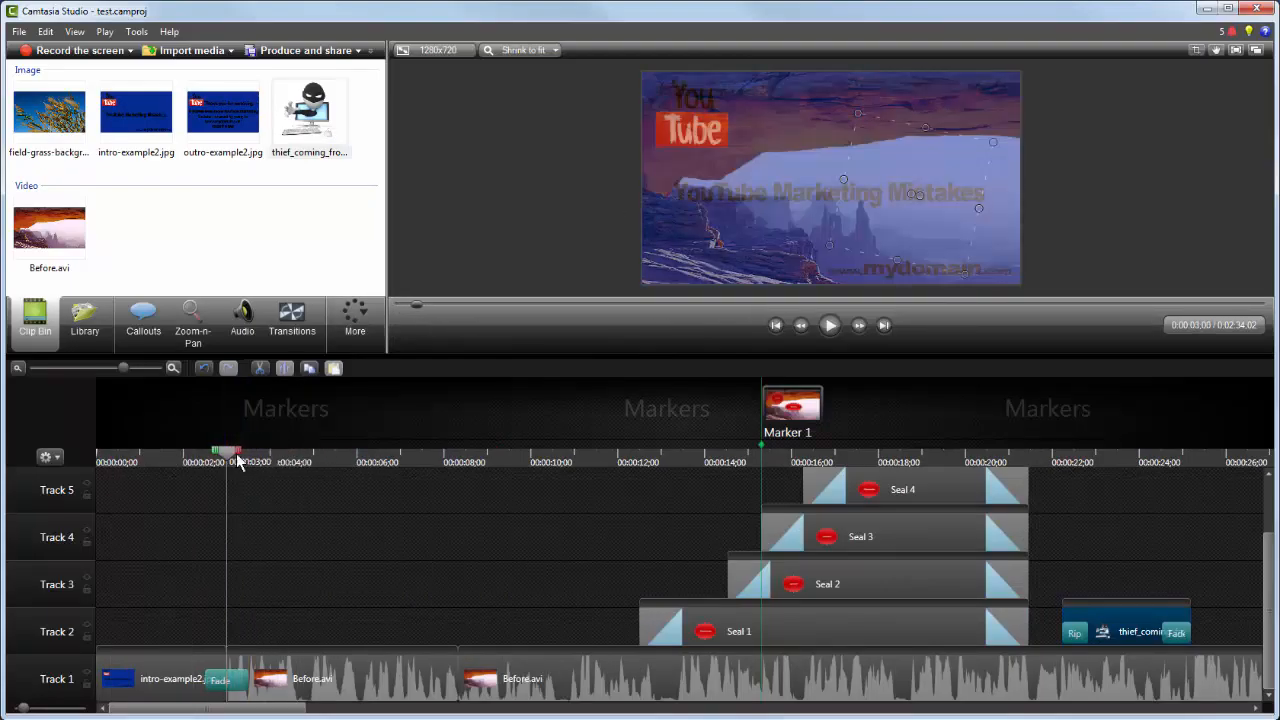
right_click(44, 120)
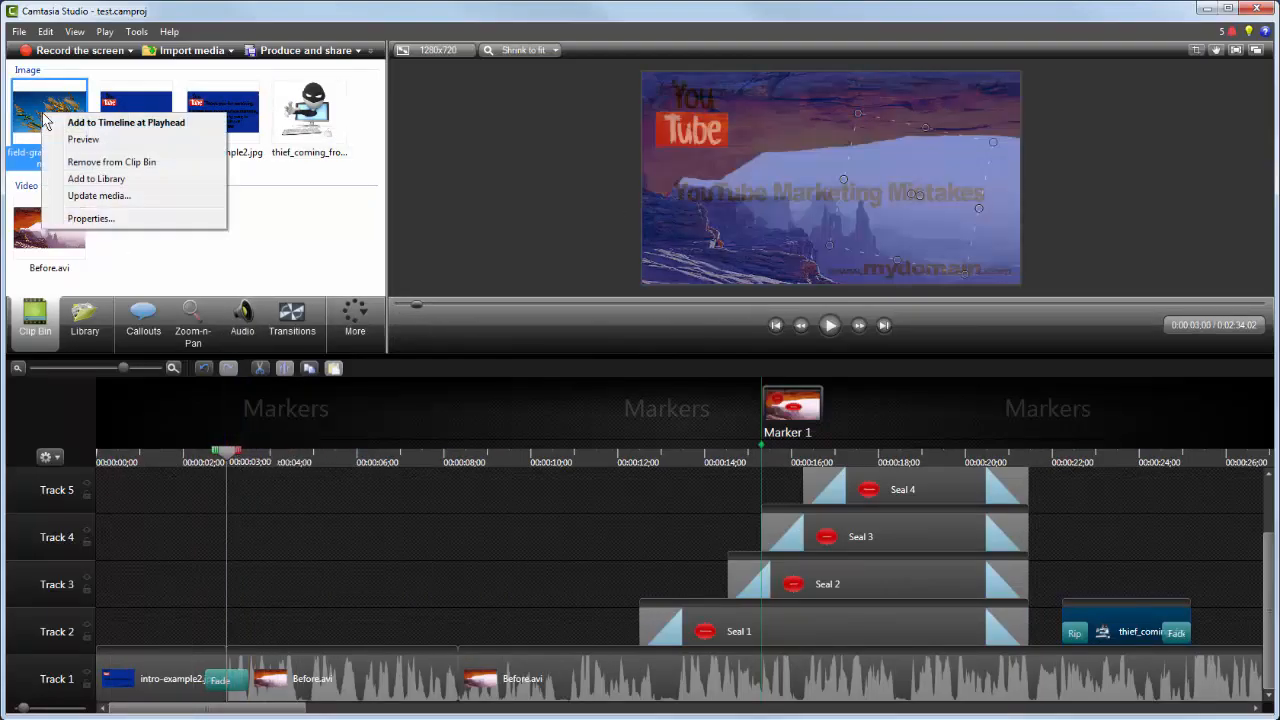
click(139, 123)
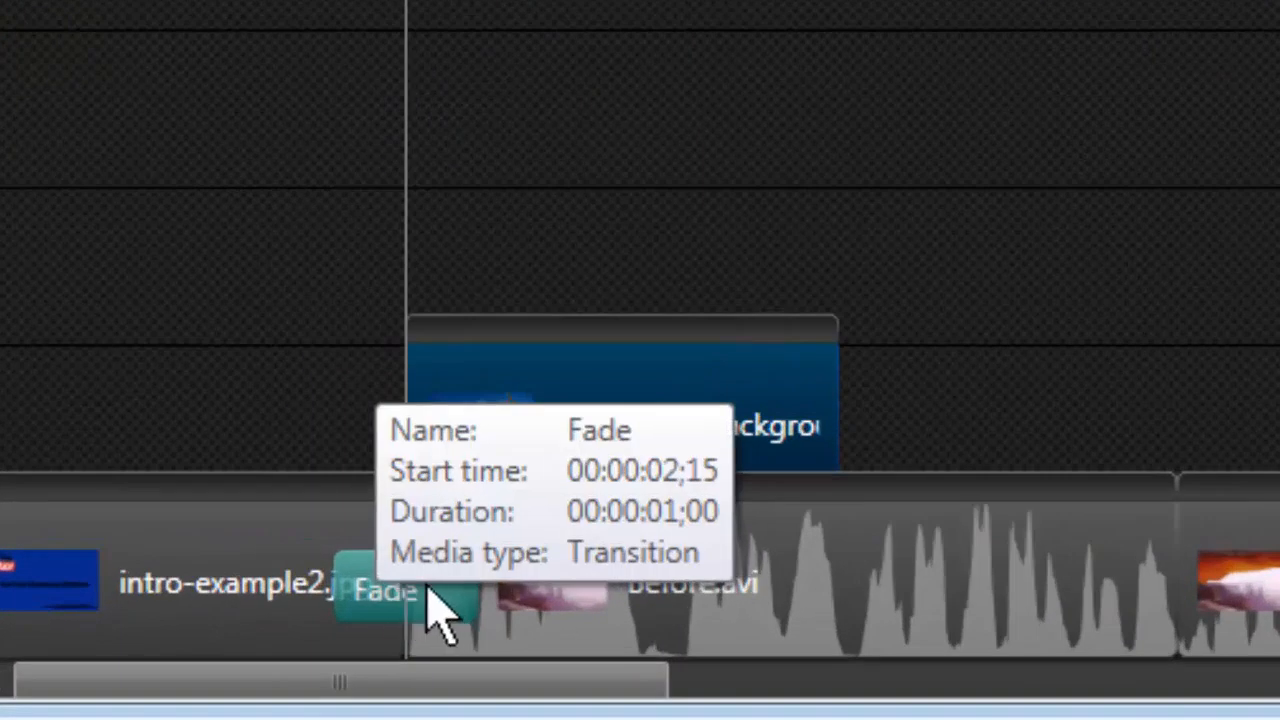
Step: Delete the Fade after intro-example2.jpg and apply a Fade transition where the field-grass-background clip begins
right_click(427, 580)
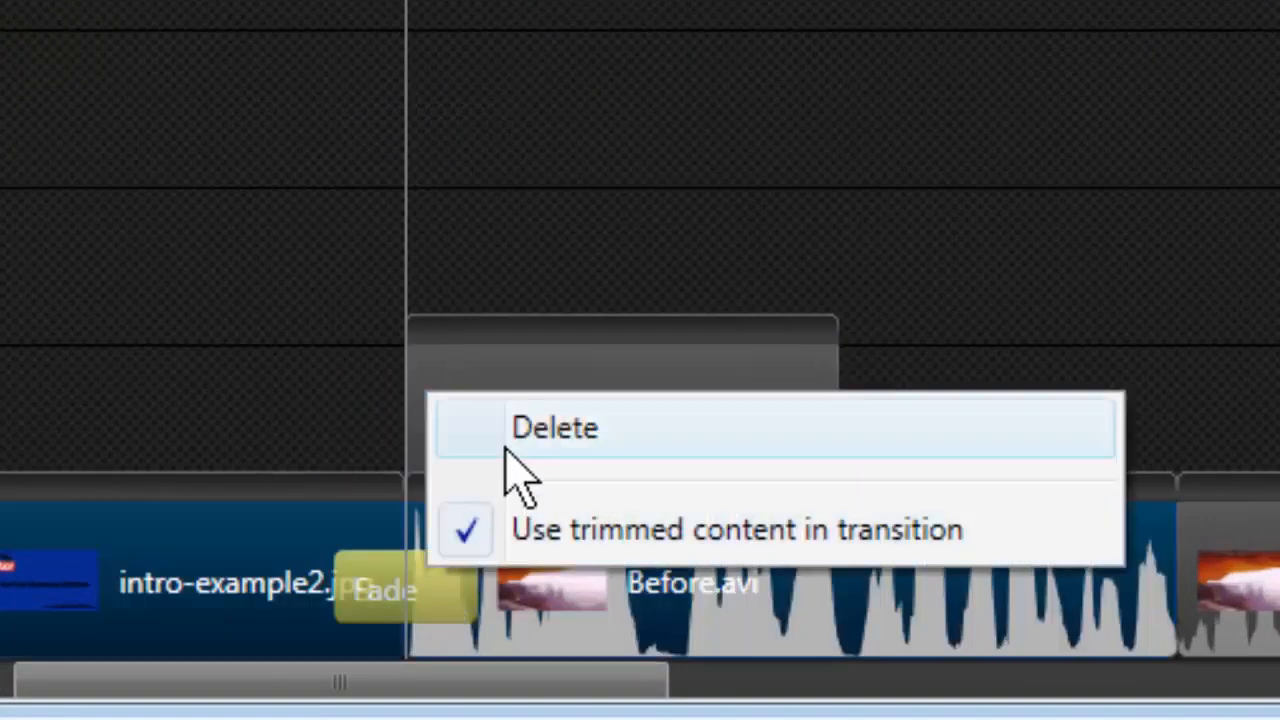
click(485, 472)
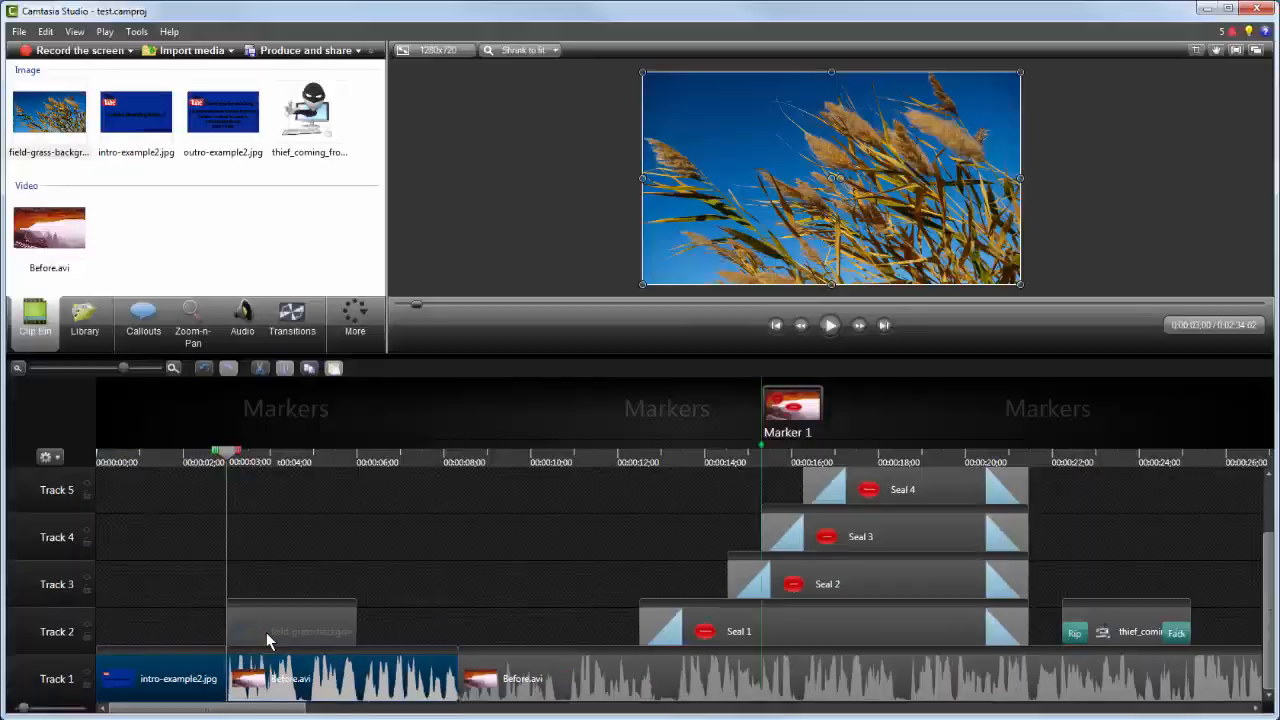
click(292, 322)
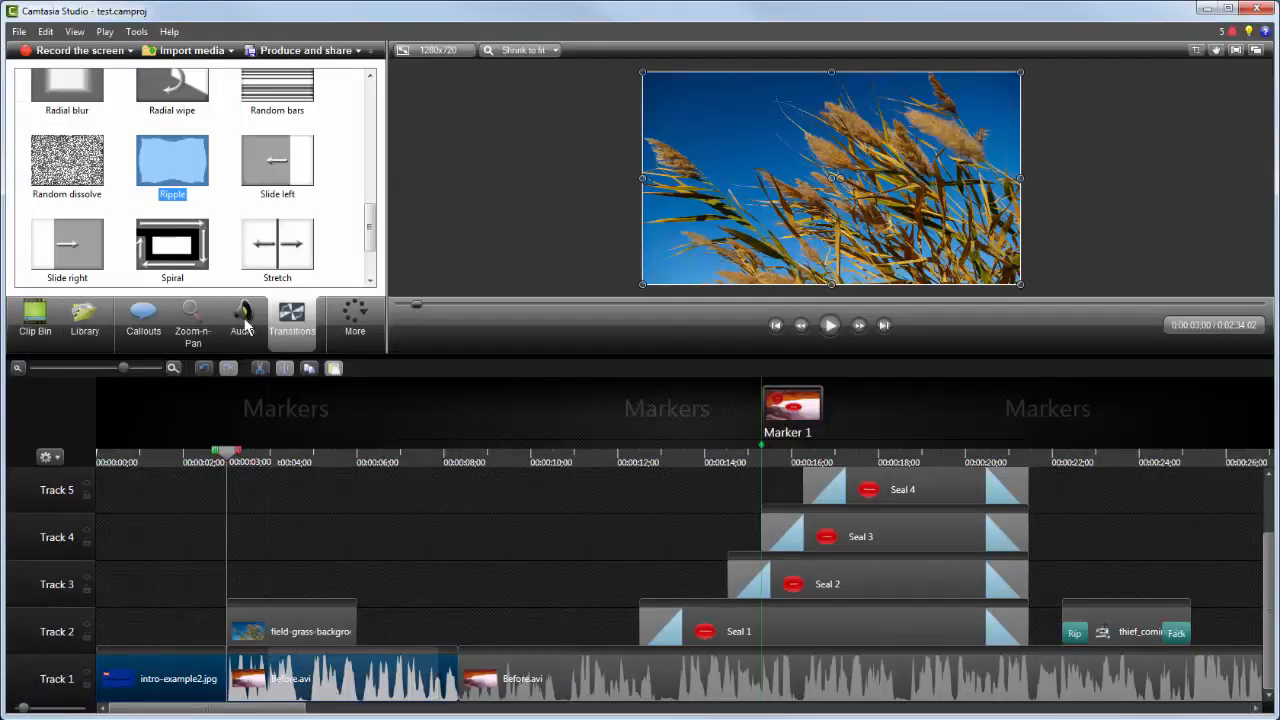
scroll(167, 140, up, 5)
drag(172, 145, 231, 686)
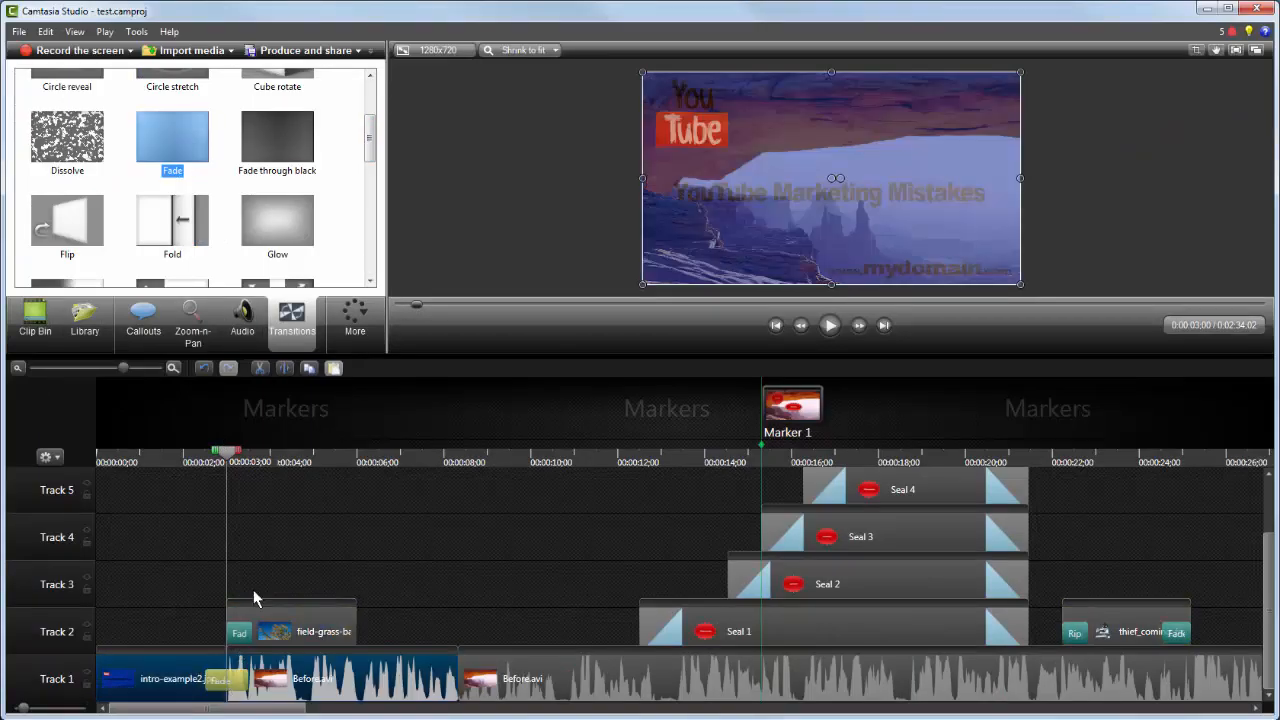
Step: Extend the field-grass-background clip's end to about the 12-second mark
click(197, 457)
drag(197, 457, 254, 505)
drag(356, 631, 640, 631)
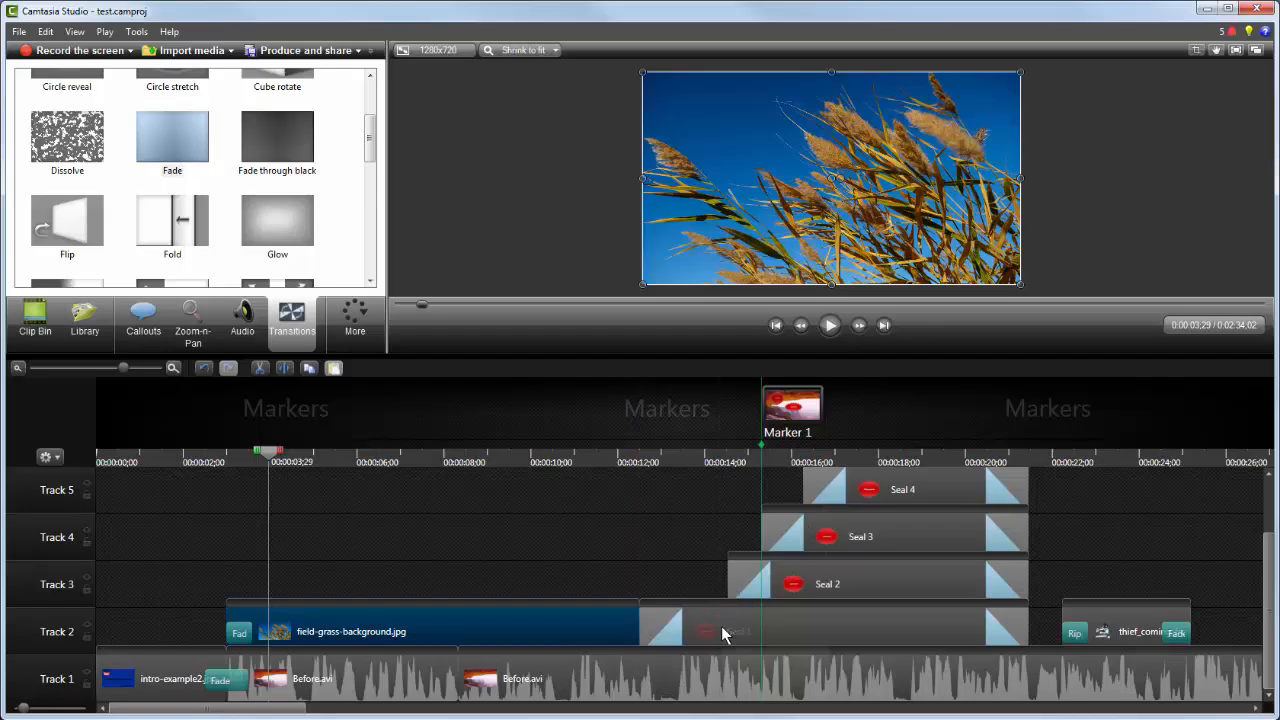
Step: Move the field-grass-background clip onto a new top track and lengthen it
drag(511, 628, 513, 489)
drag(522, 482, 521, 481)
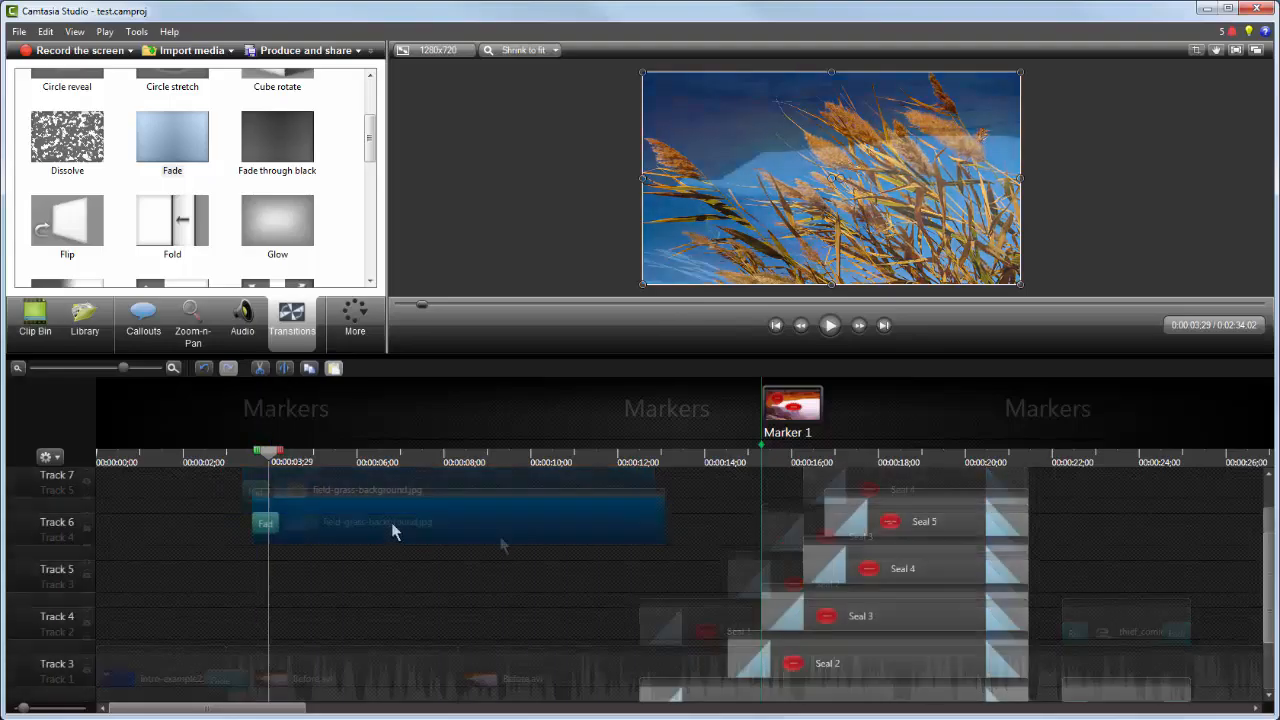
drag(391, 522, 381, 480)
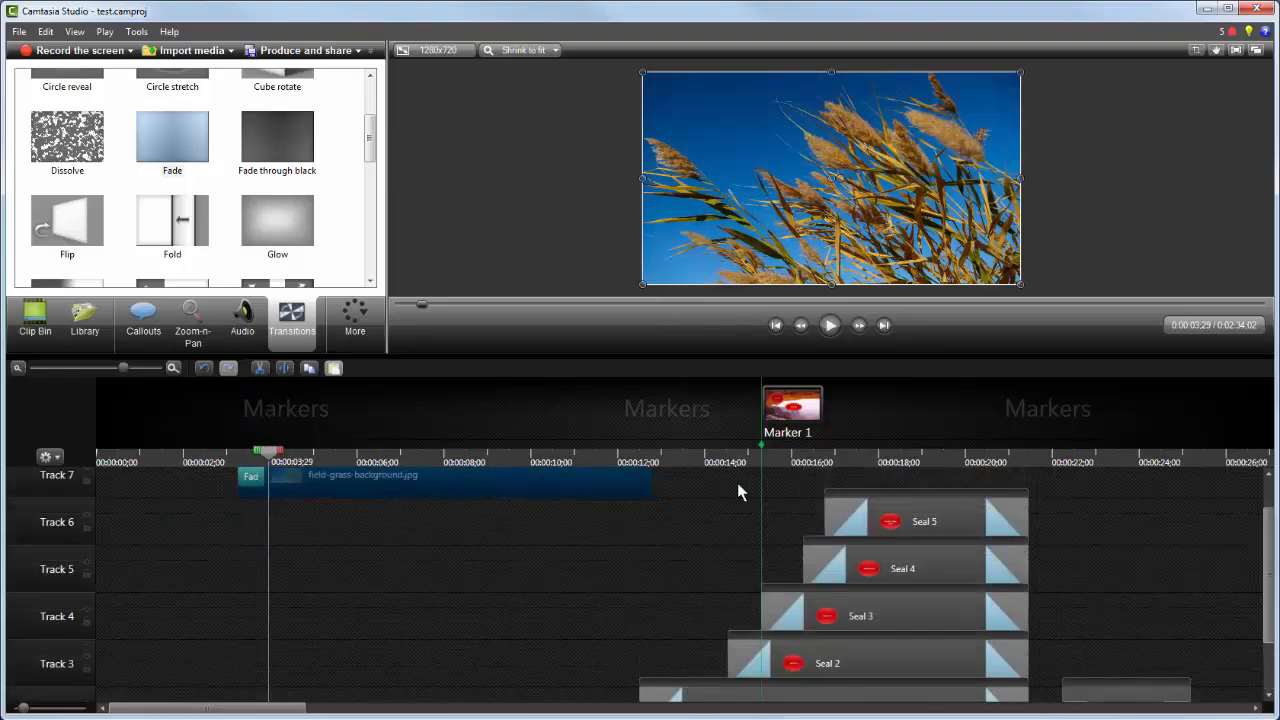
drag(648, 480, 1220, 482)
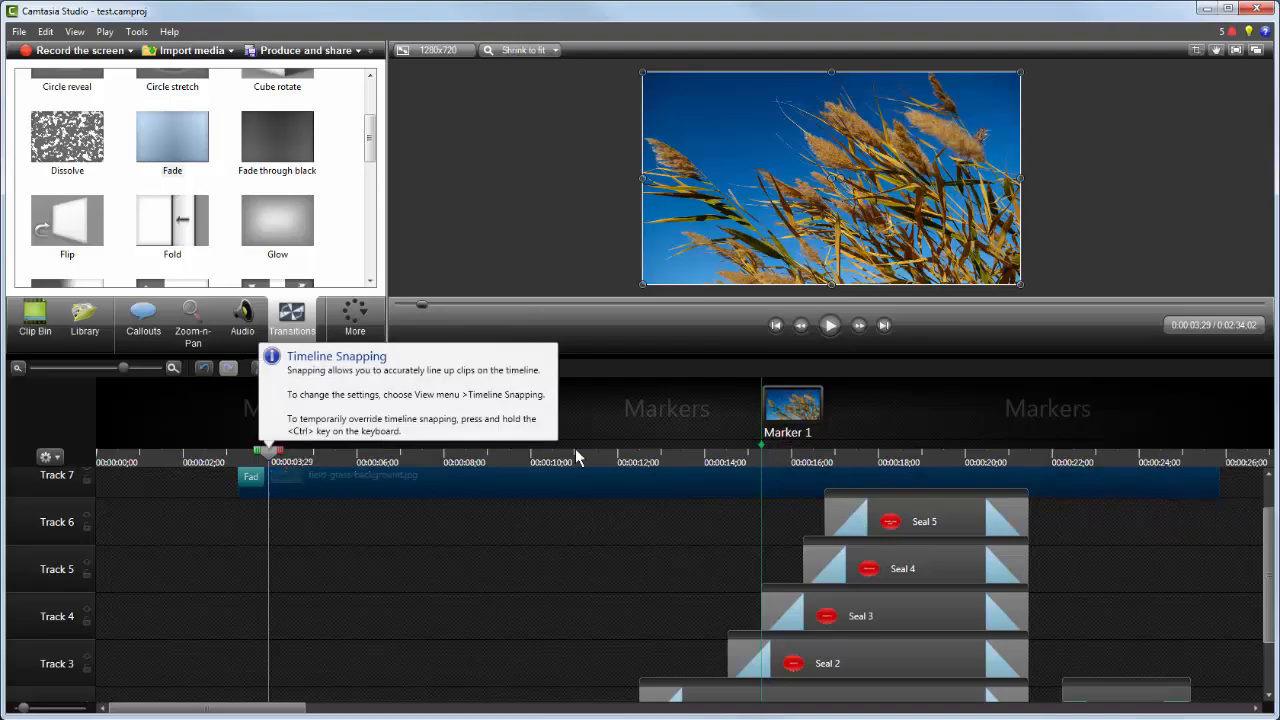
Step: Hide the marker view
right_click(165, 426)
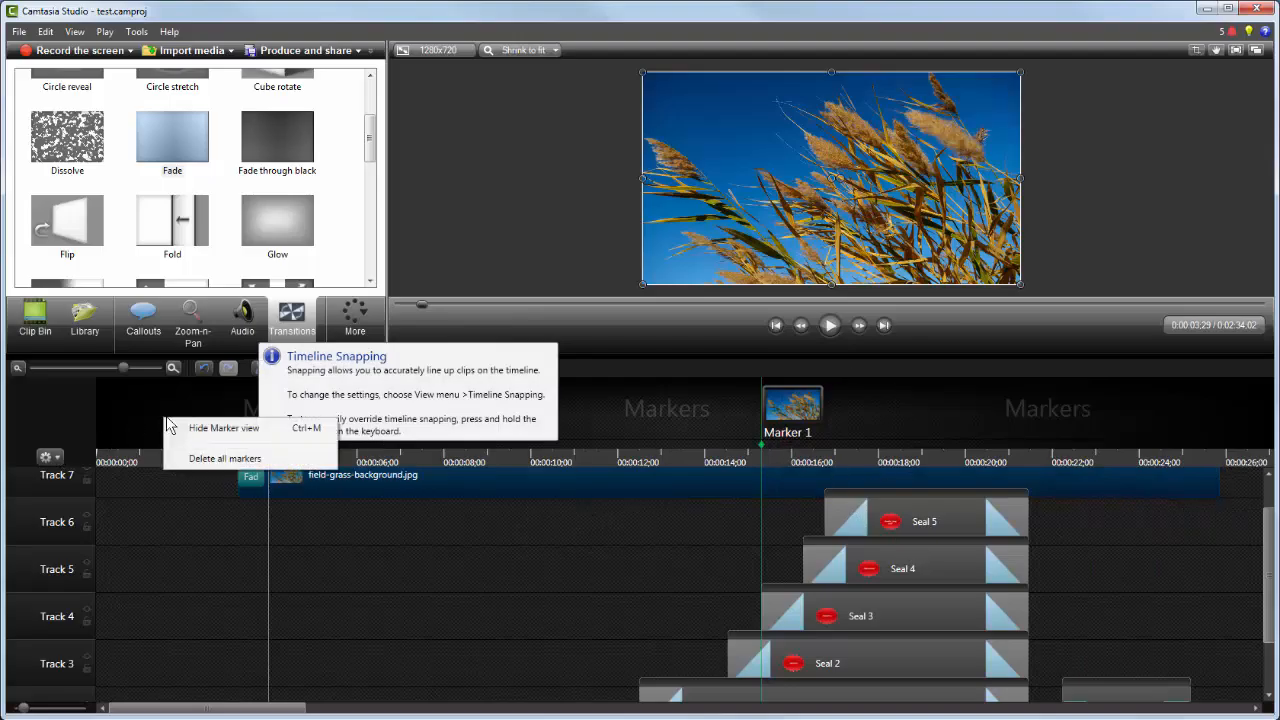
click(222, 434)
Step: Extend the field-grass-background clip's end to the playhead at about 33 seconds
mouse_move(269, 451)
mouse_down()
mouse_move(985, 452)
mouse_move(1220, 466)
mouse_move(1112, 460)
mouse_up()
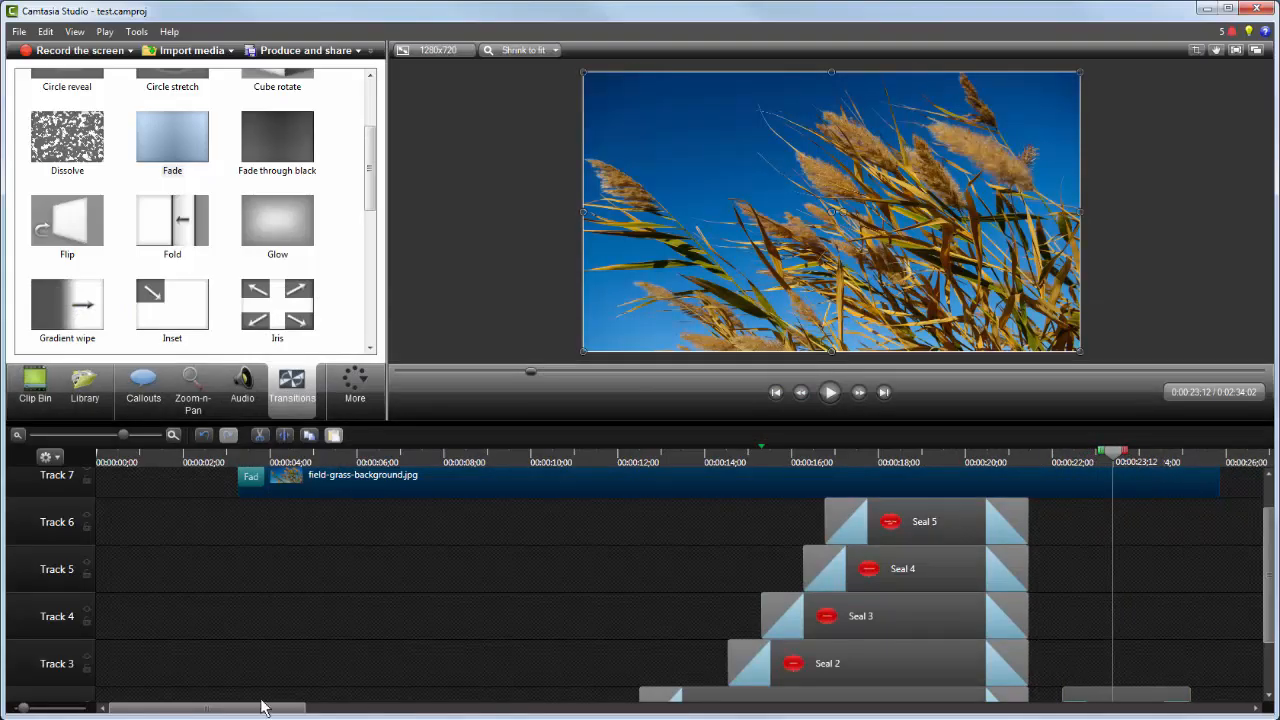
drag(203, 712, 344, 712)
click(471, 460)
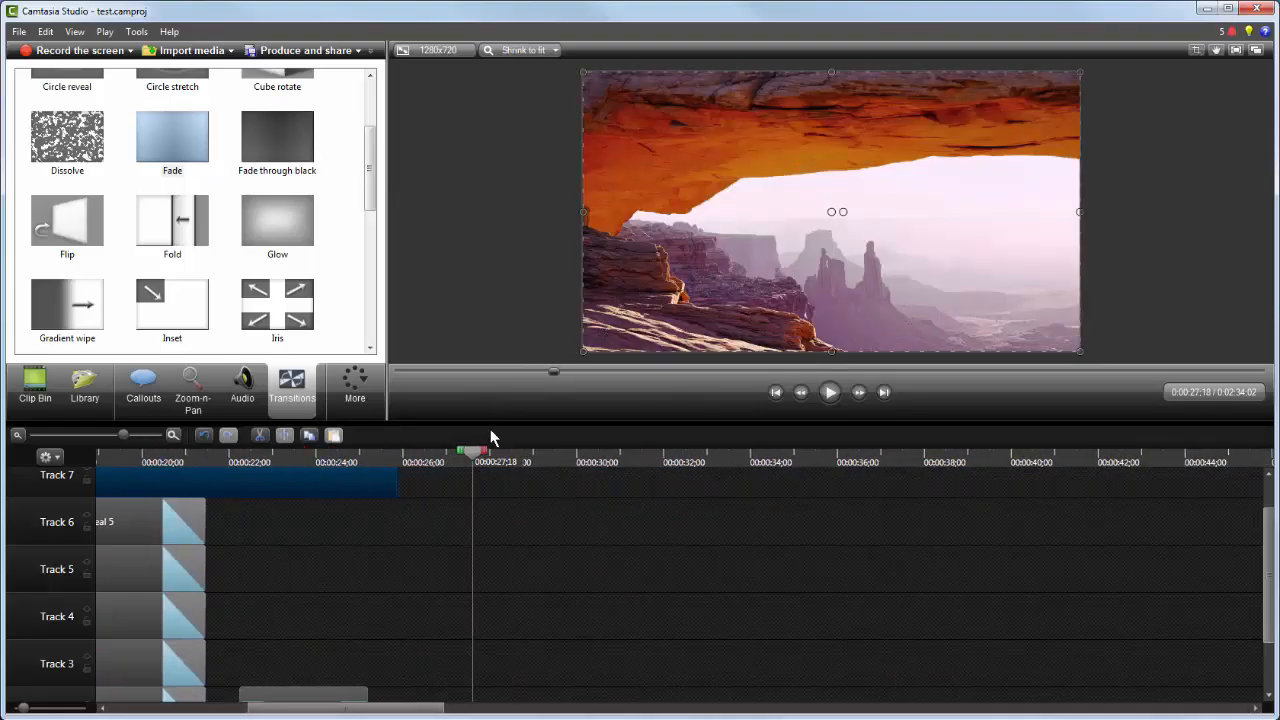
click(737, 485)
mouse_move(737, 477)
mouse_down()
mouse_move(717, 471)
mouse_move(745, 475)
mouse_up()
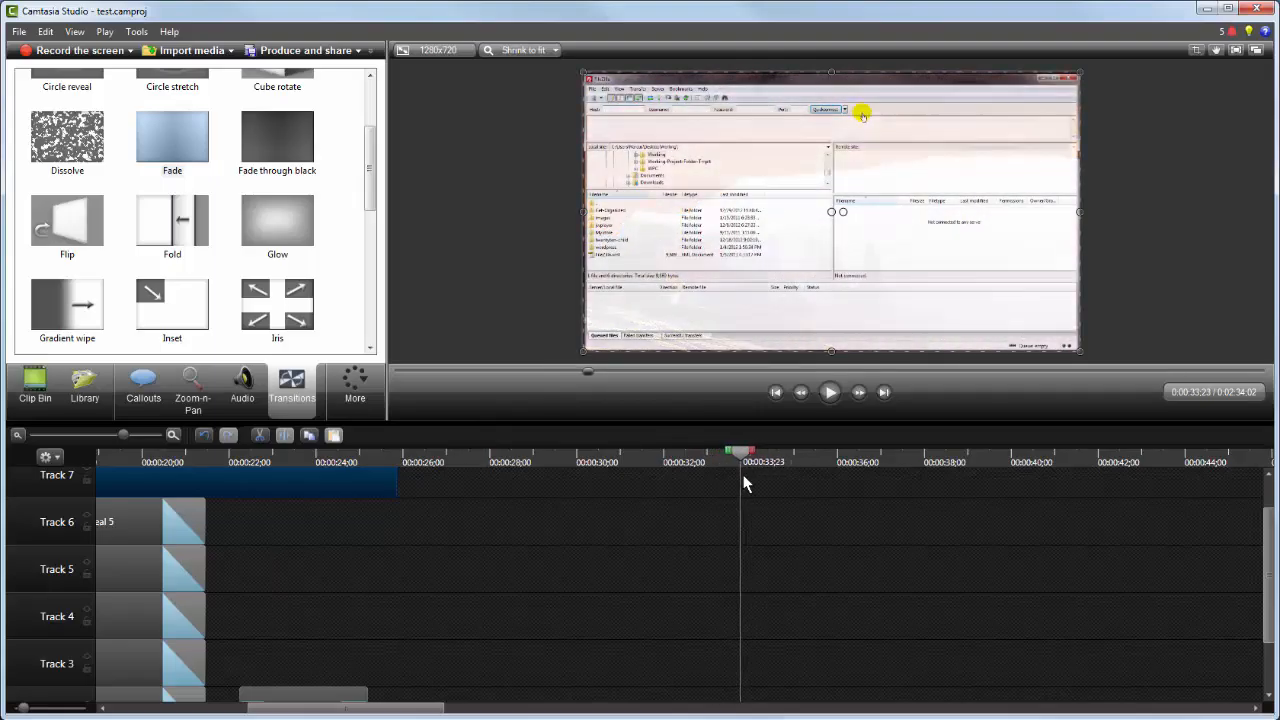
drag(397, 482, 743, 484)
Step: Add a Fade transition to the end of the field-grass-background clip
drag(176, 150, 724, 490)
drag(743, 454, 685, 472)
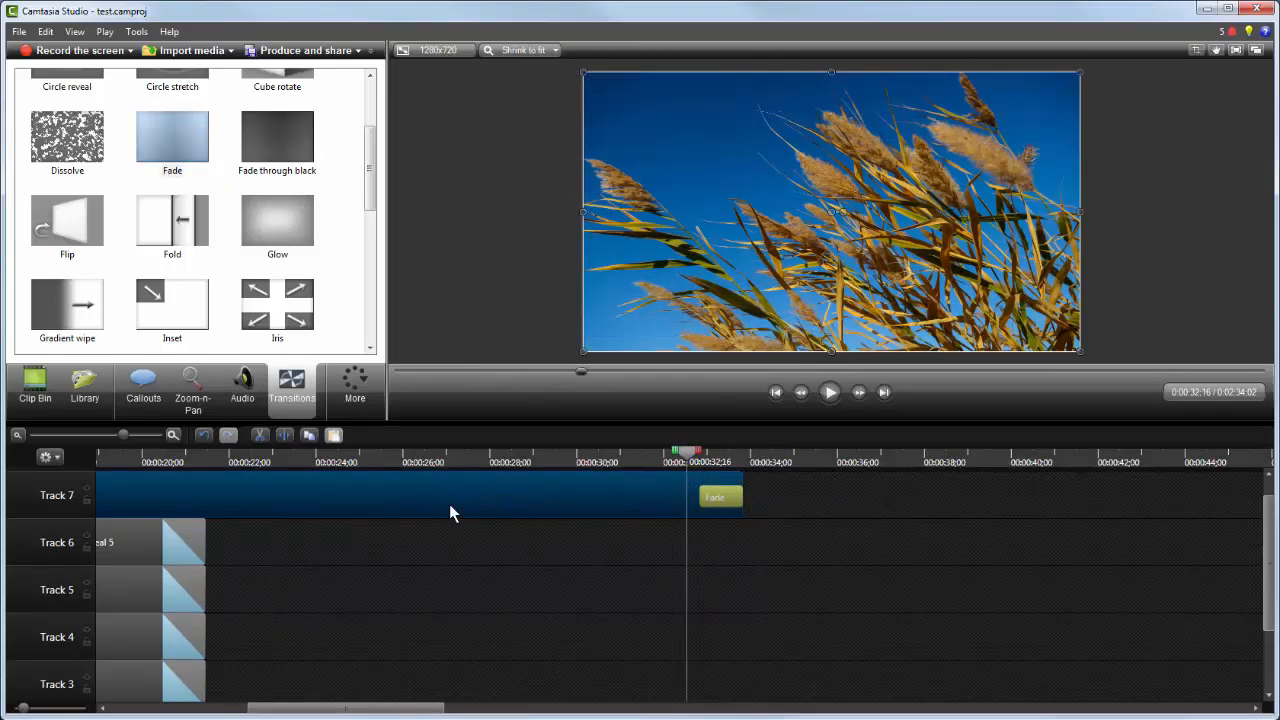
Step: Send the field-grass-background image two layers backward in the stacking order
scroll(523, 548, down, 3)
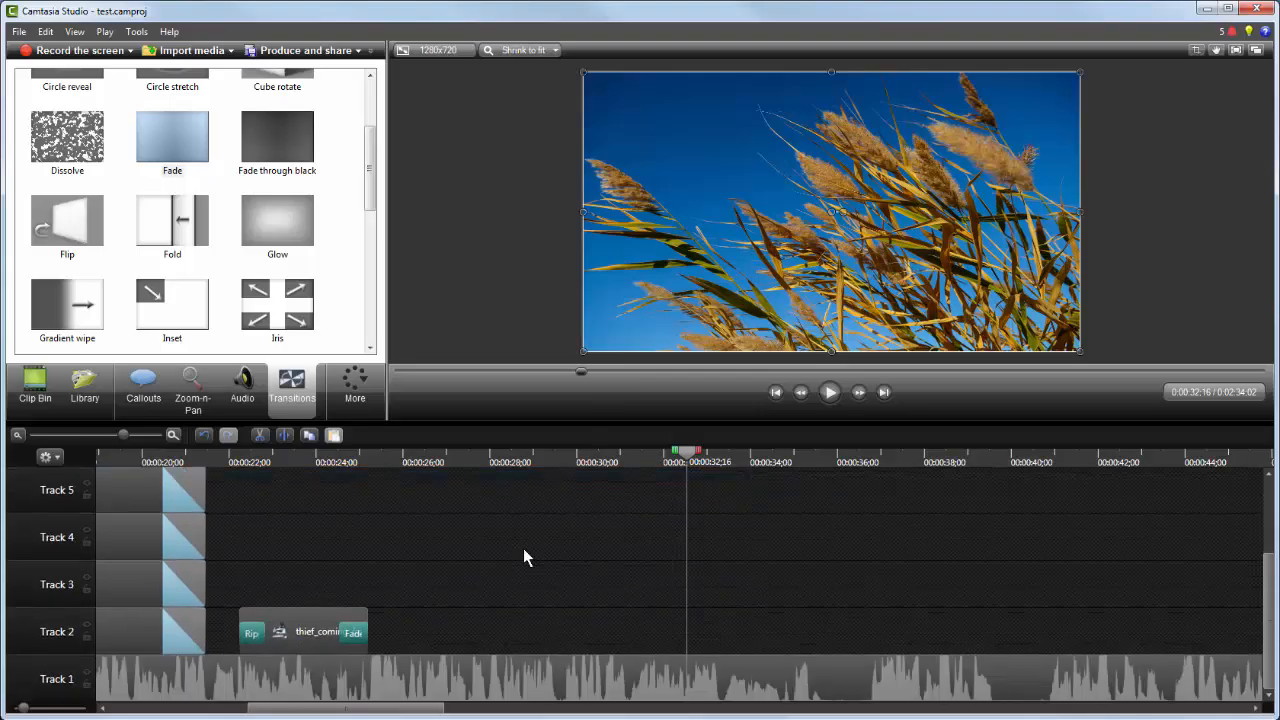
scroll(523, 548, up, 4)
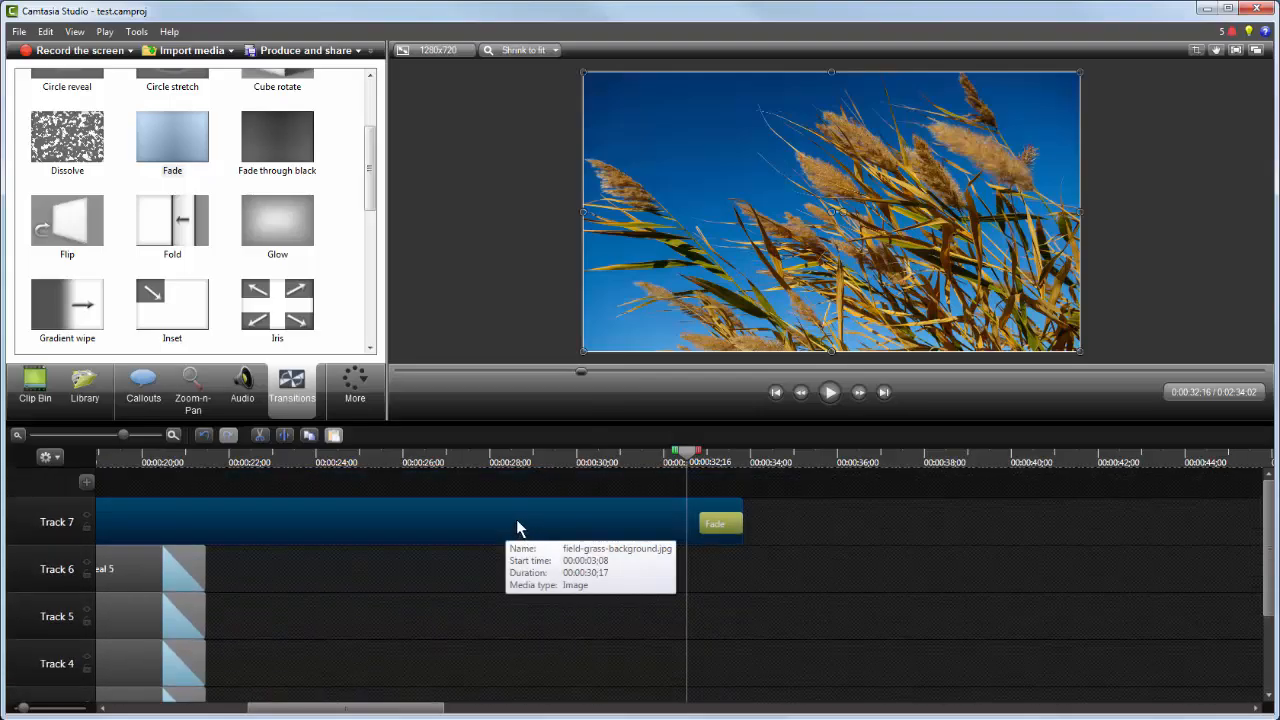
scroll(517, 527, down, 3)
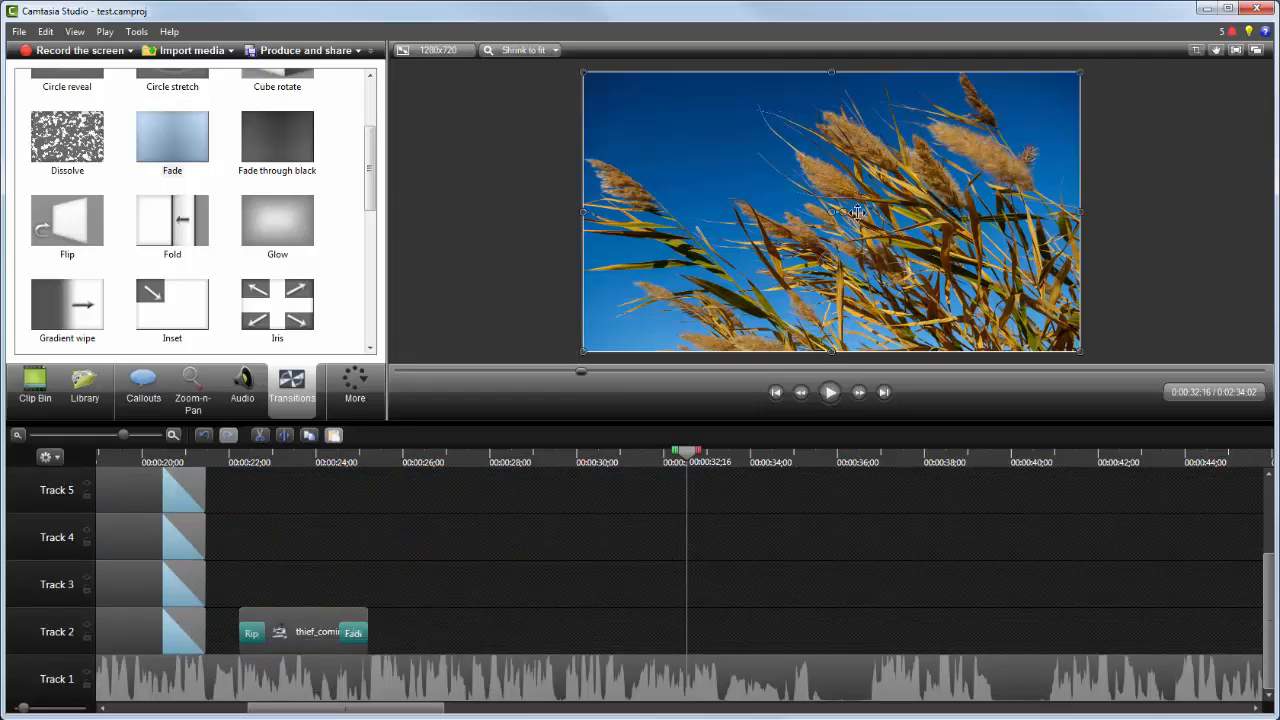
scroll(513, 531, up, 3)
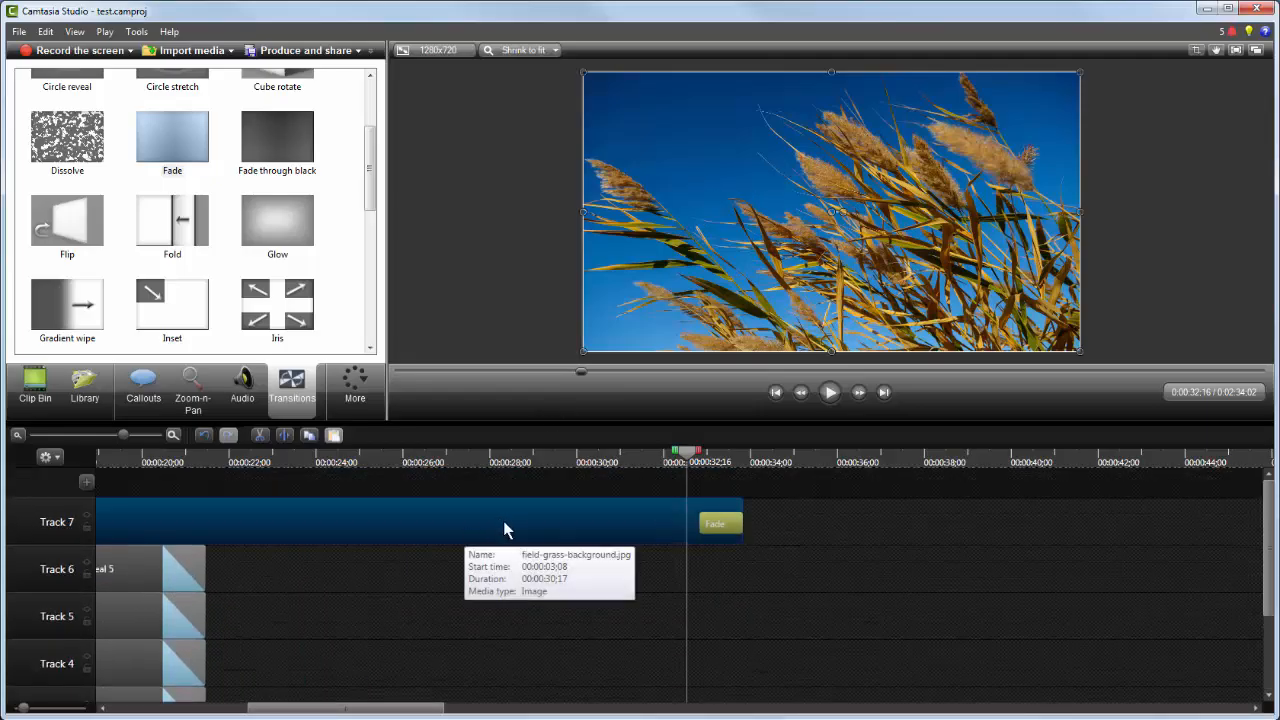
right_click(735, 184)
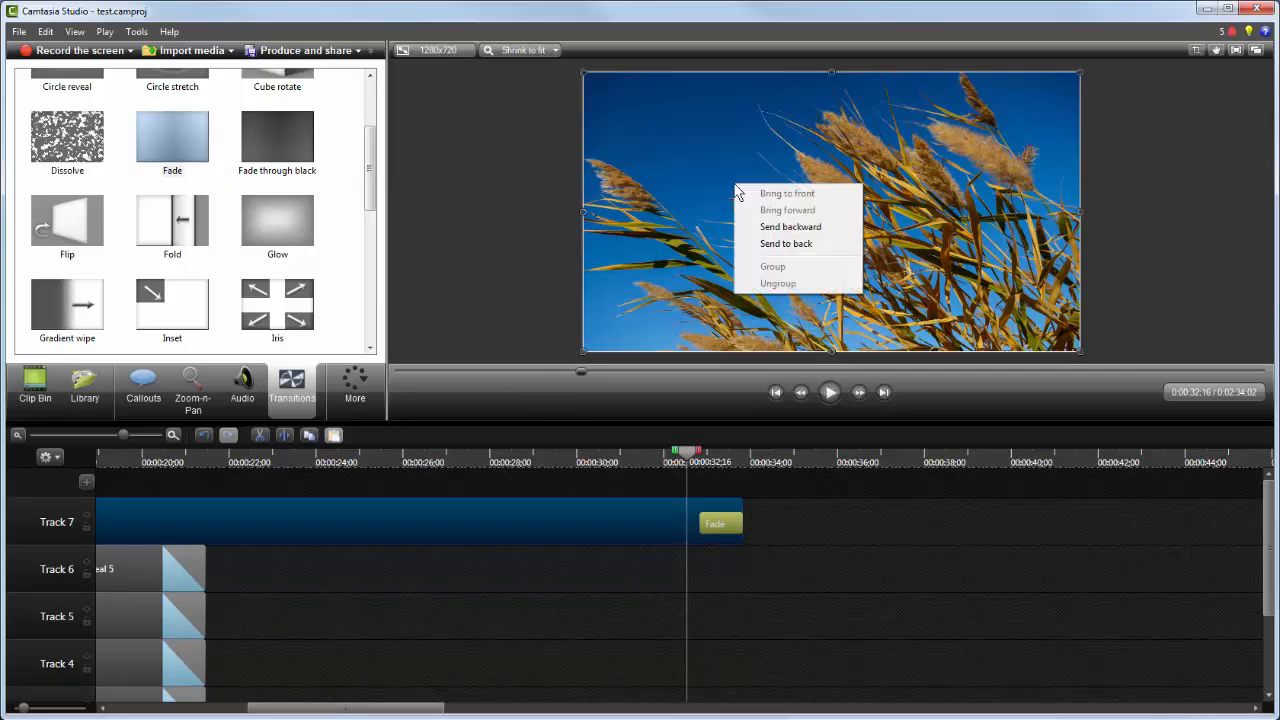
click(774, 228)
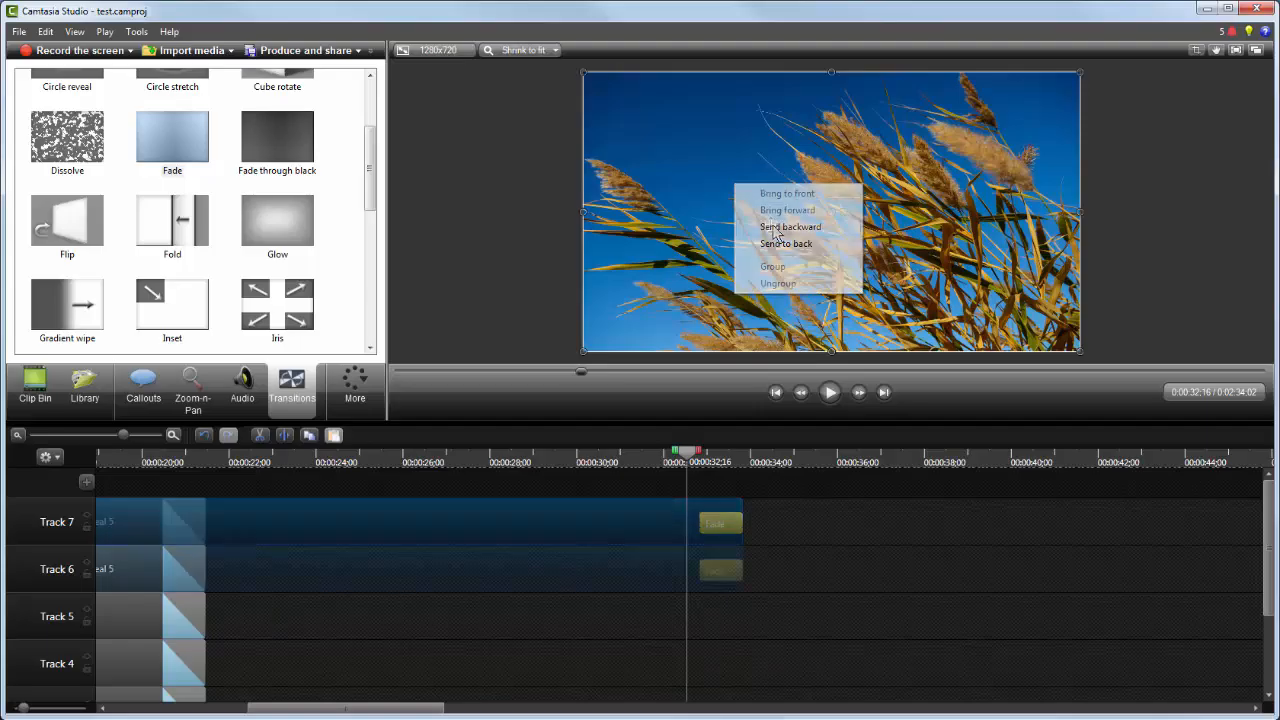
right_click(768, 222)
click(799, 266)
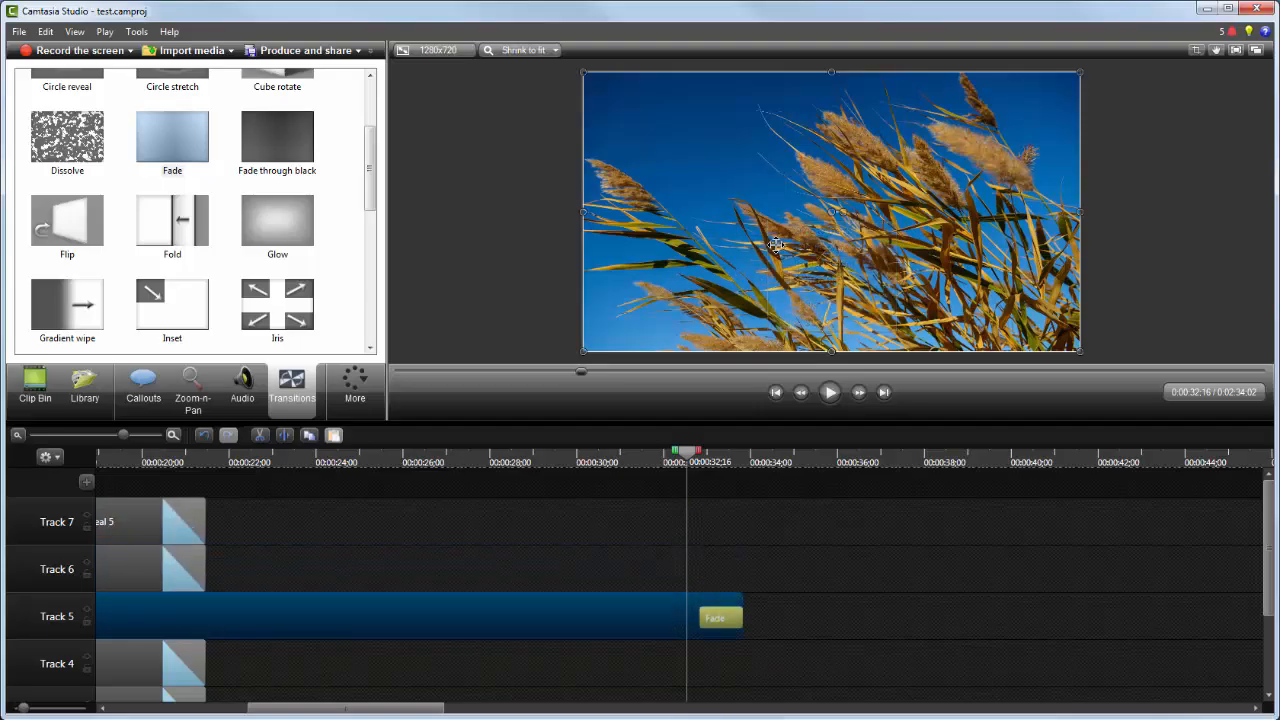
Step: Send the field-grass-background image to the back of the stacking order, behind the seal callouts around 21 seconds
click(190, 460)
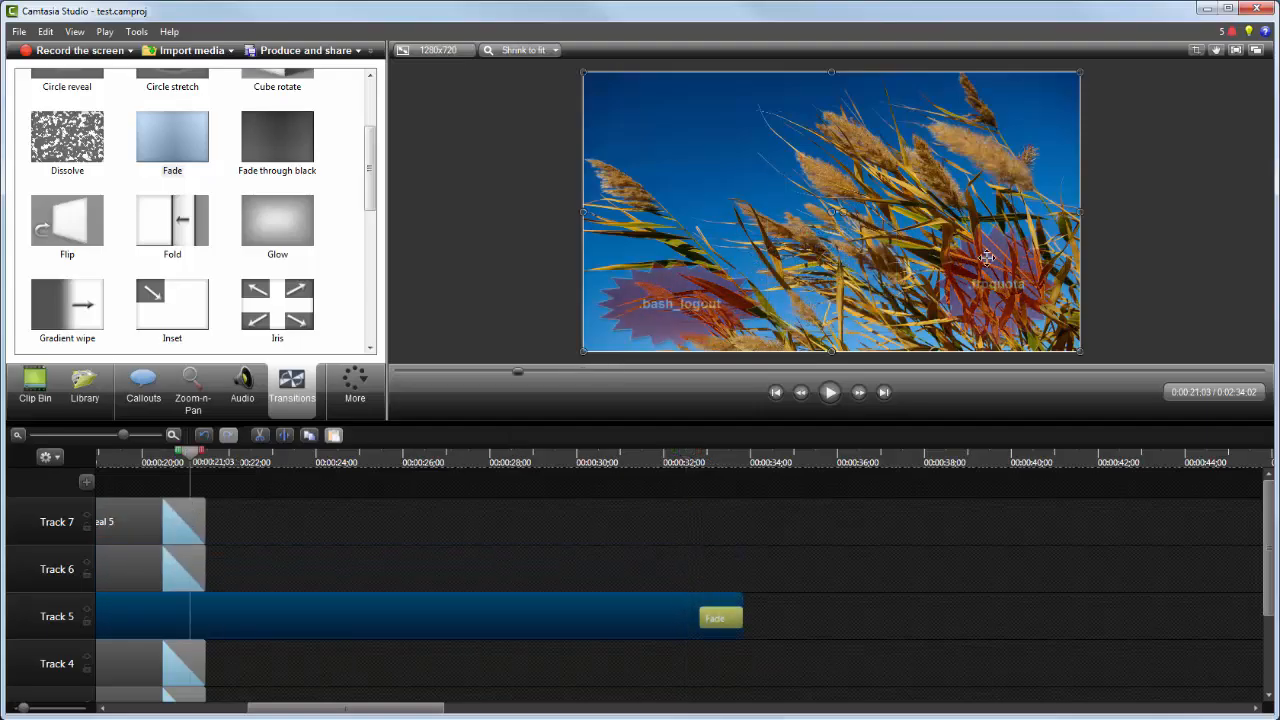
right_click(741, 215)
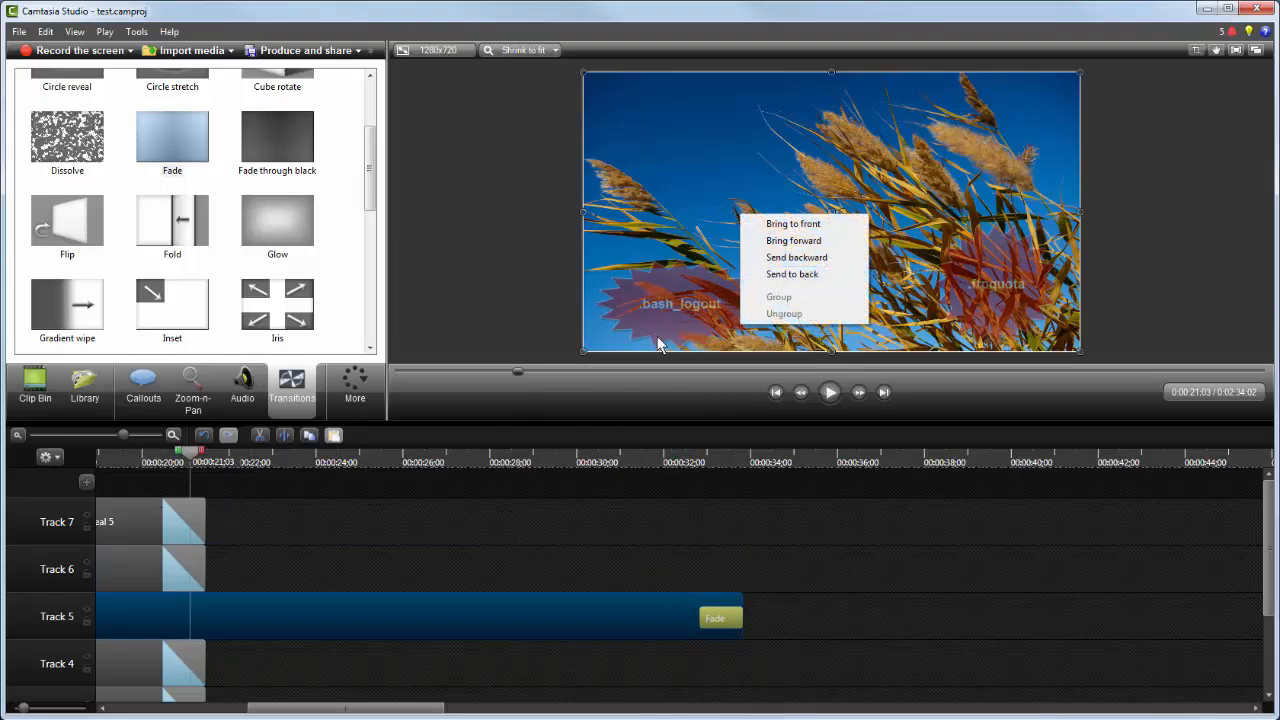
click(798, 273)
right_click(778, 250)
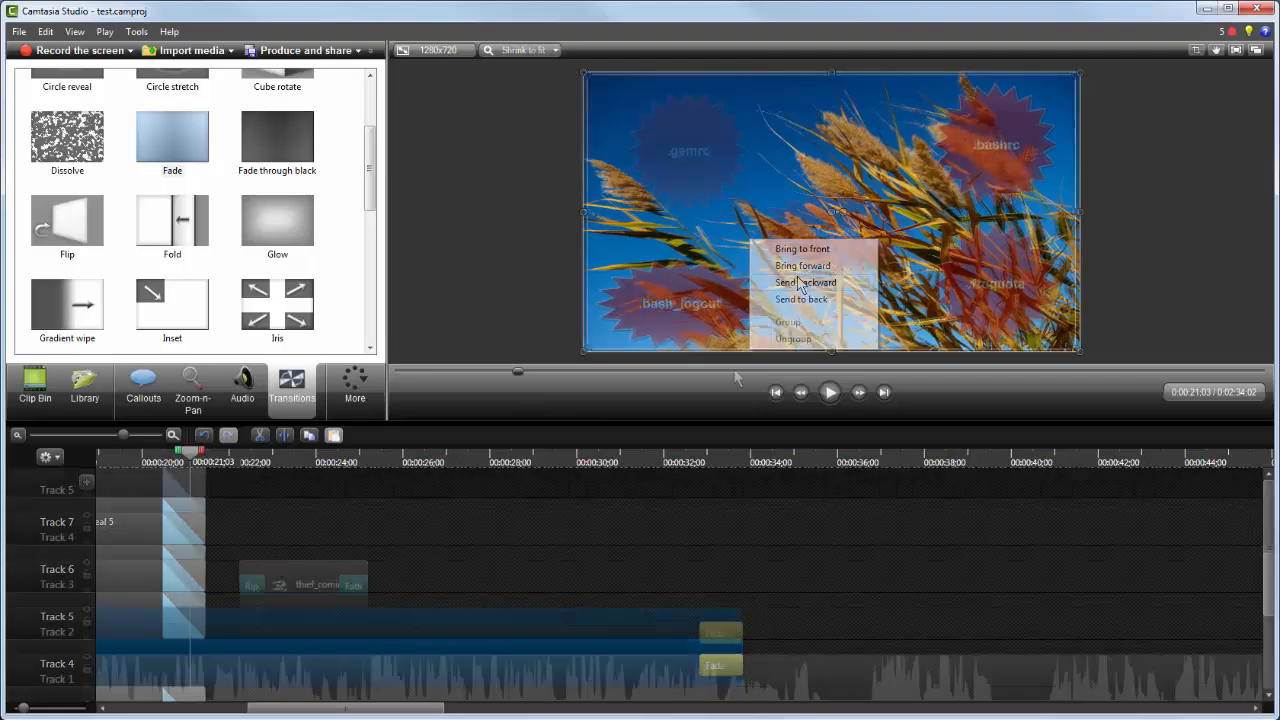
click(805, 305)
Step: At about 23 seconds, move the thief_computer image up and left on the canvas and enlarge it
drag(196, 456, 279, 462)
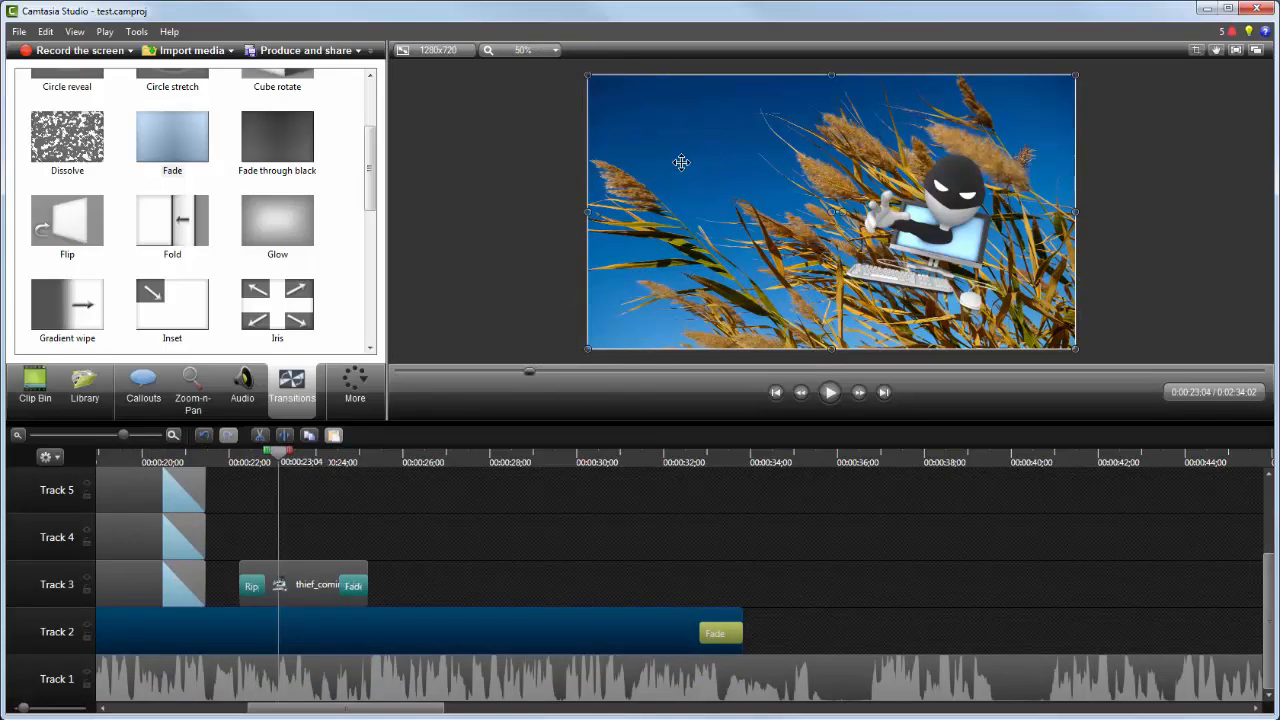
click(934, 237)
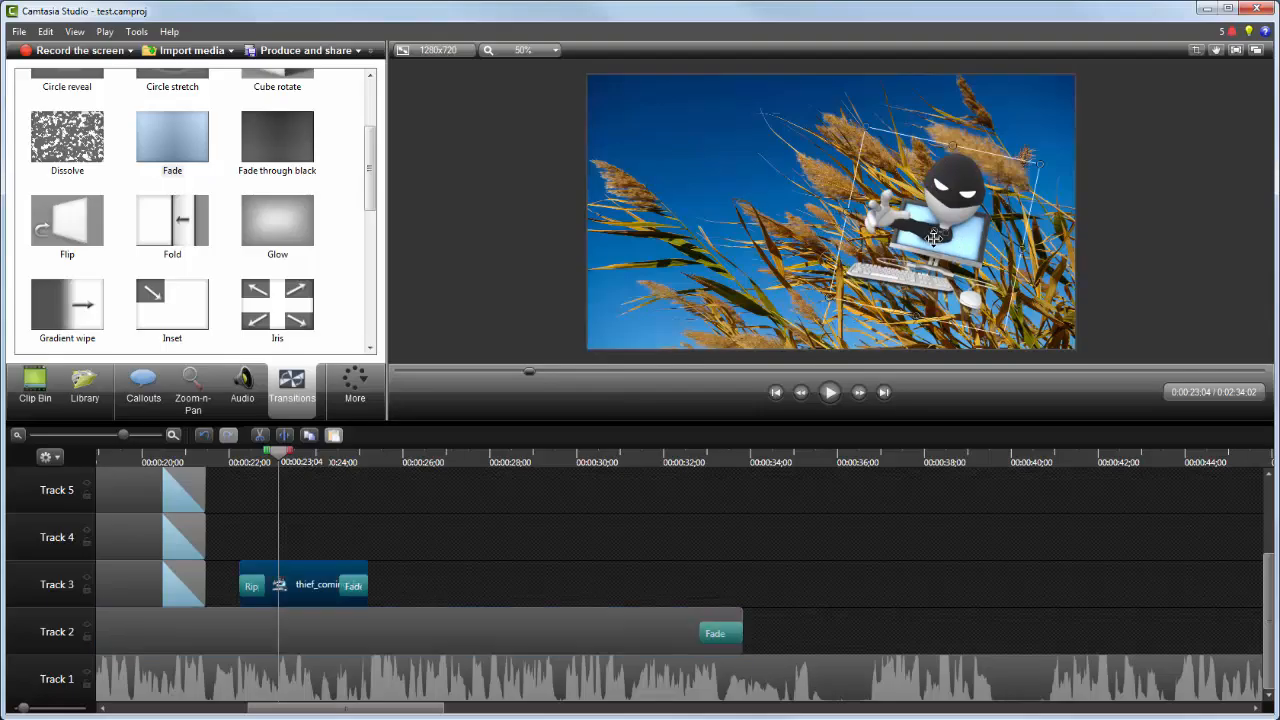
drag(934, 237, 821, 228)
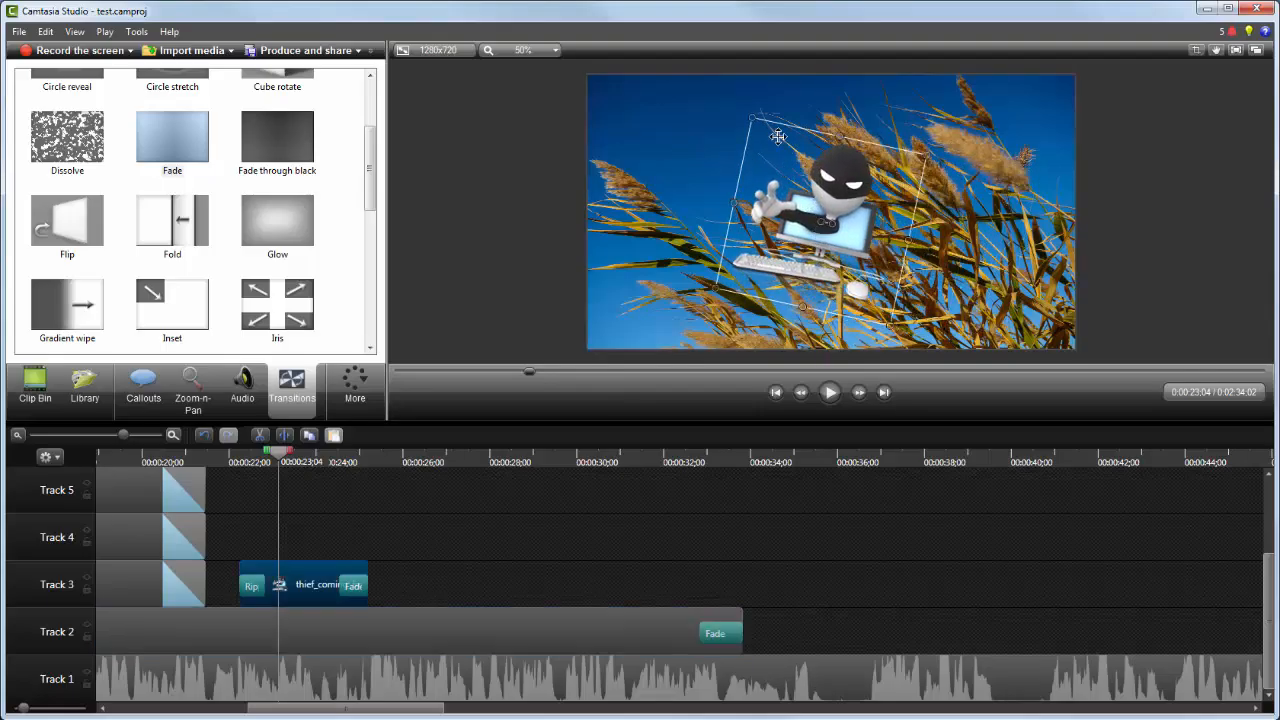
drag(755, 120, 740, 86)
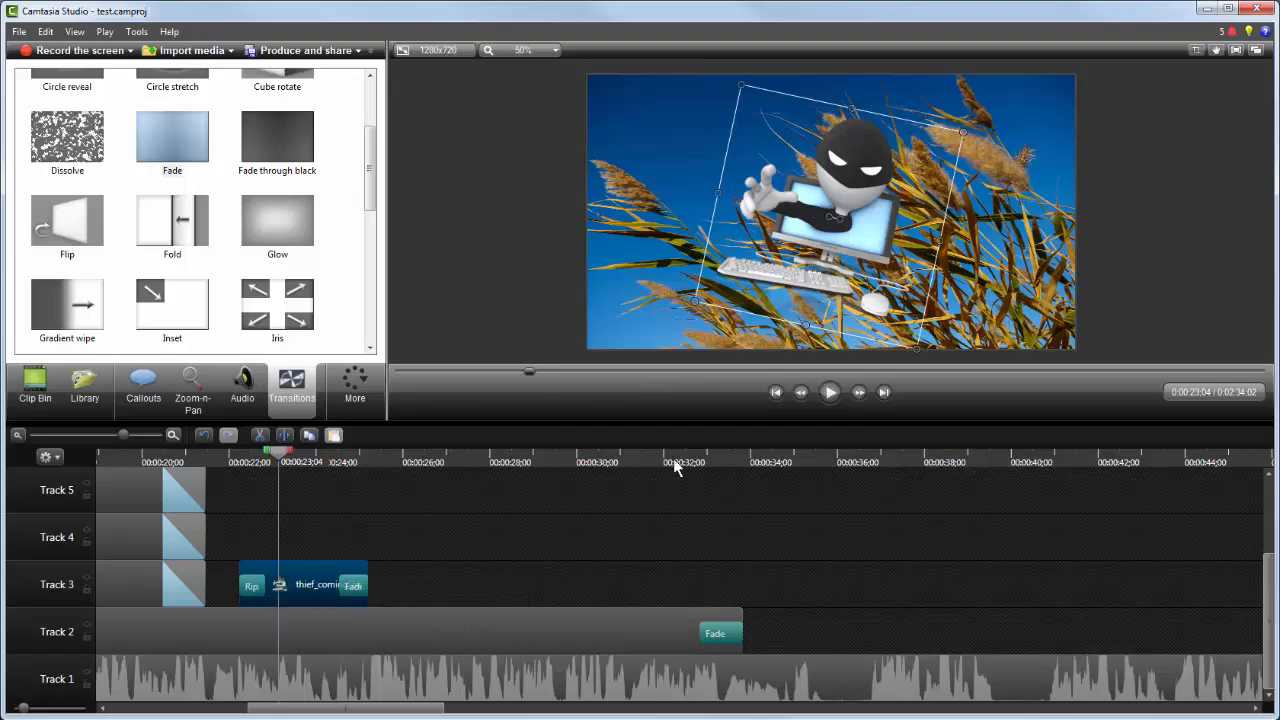
Step: Play the preview from the playhead to review the edited section, then stop it
click(829, 392)
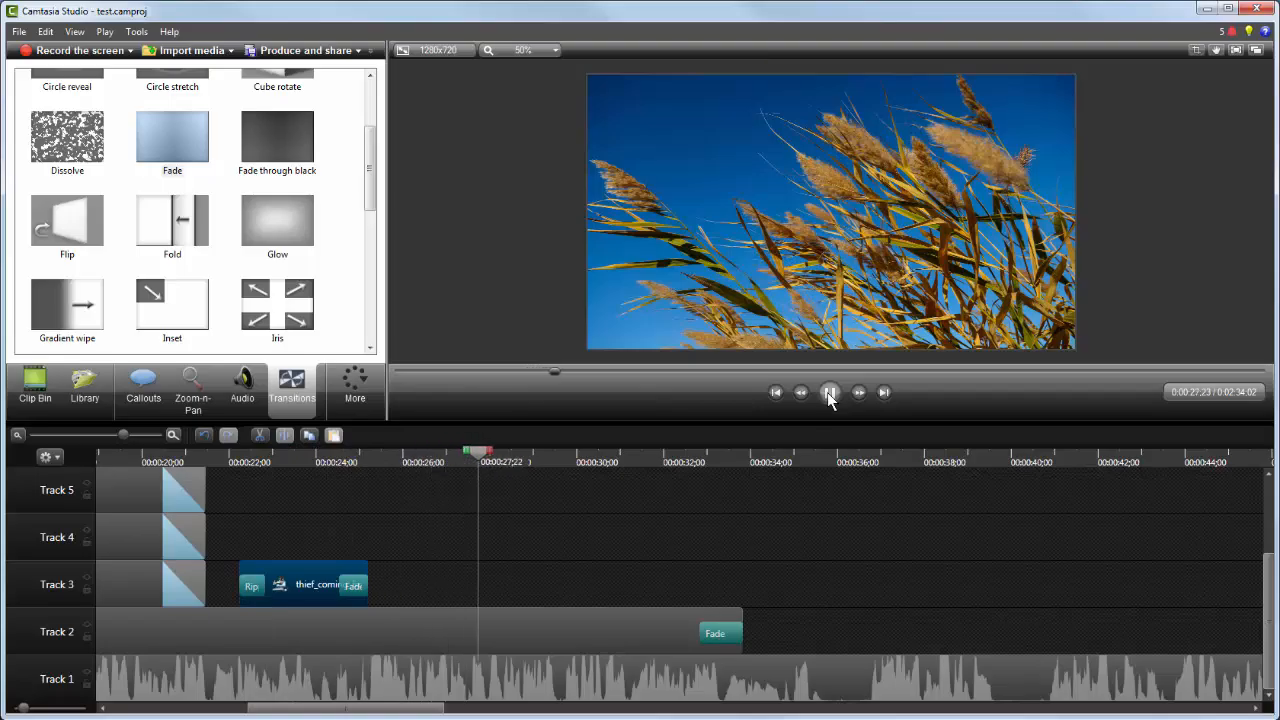
click(829, 392)
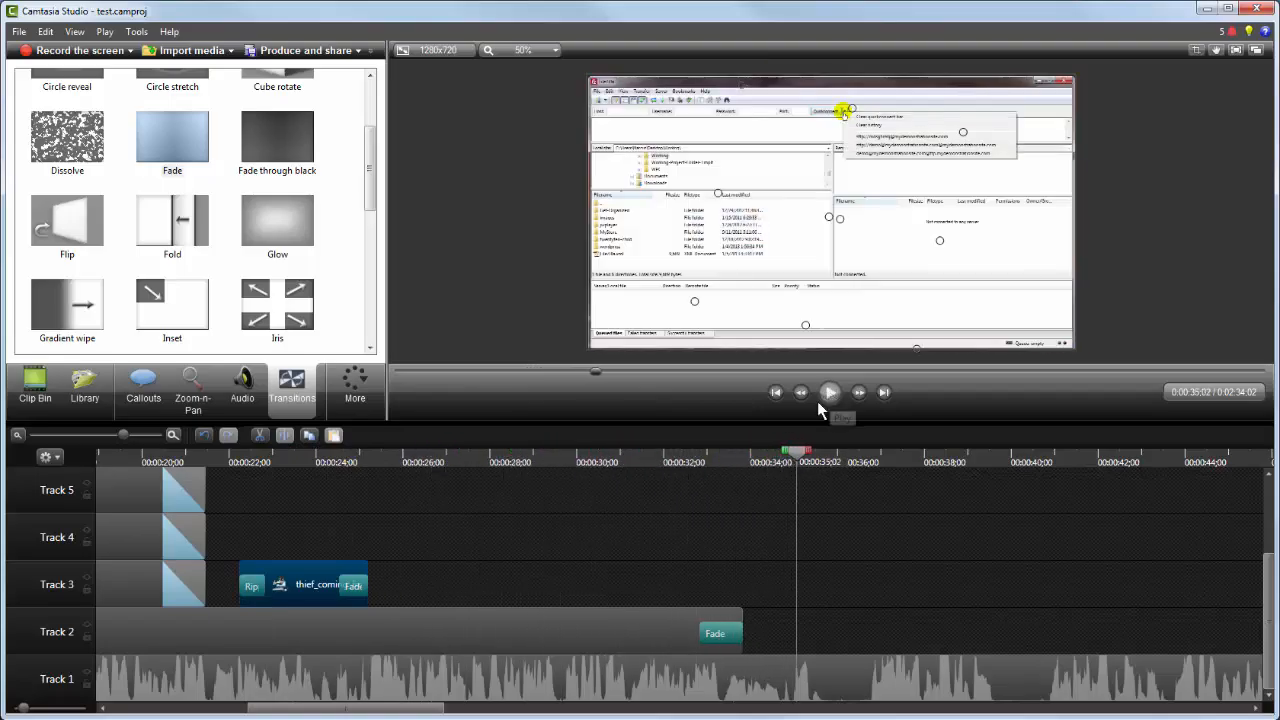